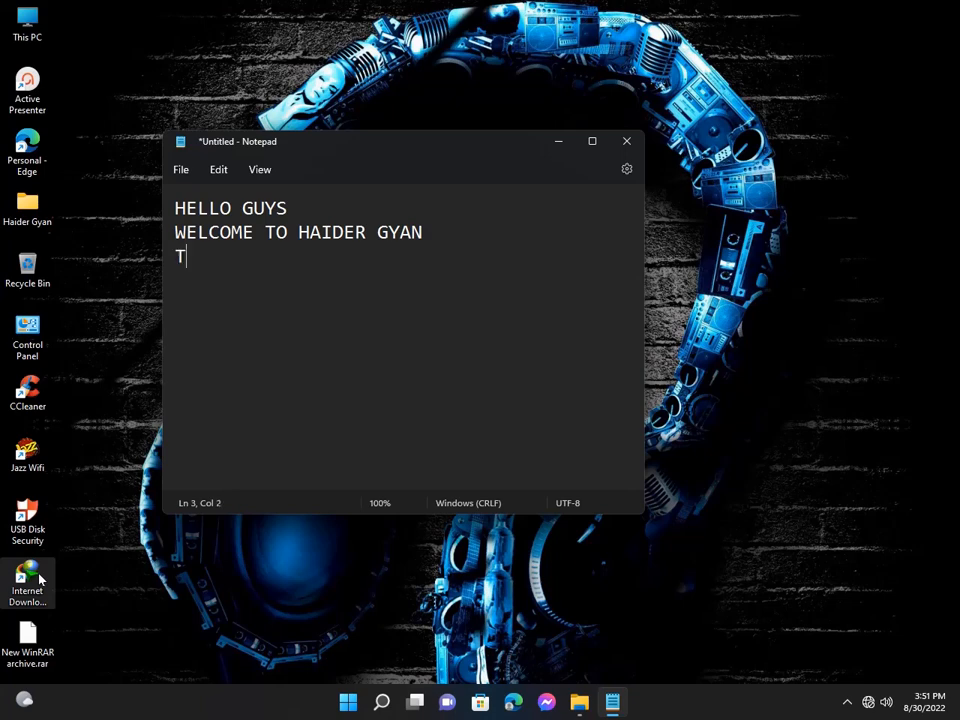
Step: Complete the third line of the note as "TODAY WE LEARN HOW TO PUT AN IMAGE INTO THE TEXT" and start a new line
{"action": "type", "text": "DAY WE"}
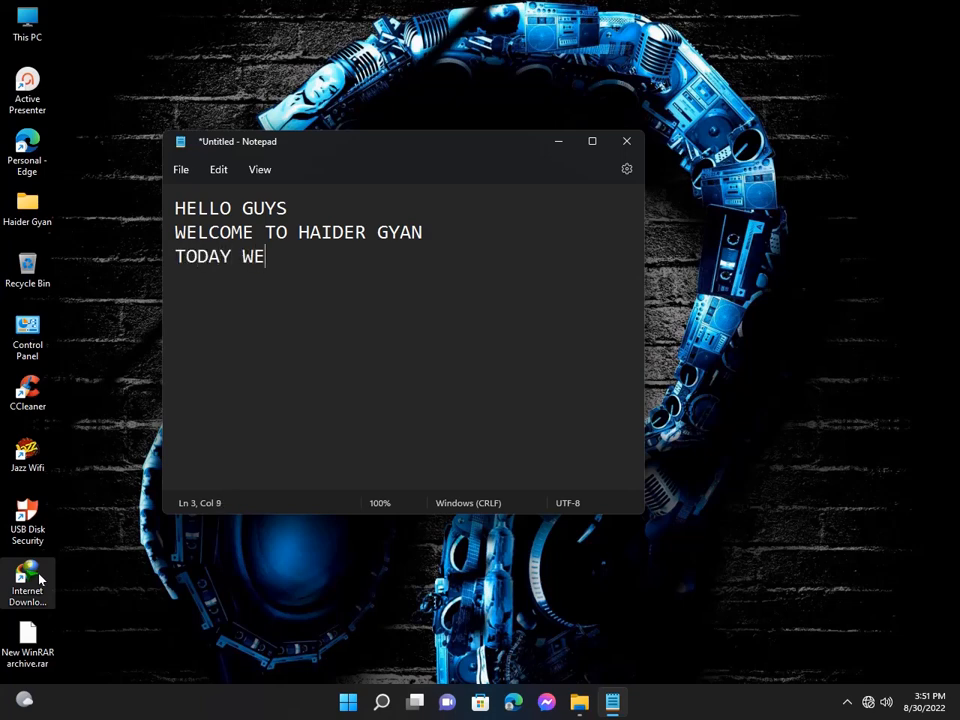
{"action": "type", "text": " LEARN"}
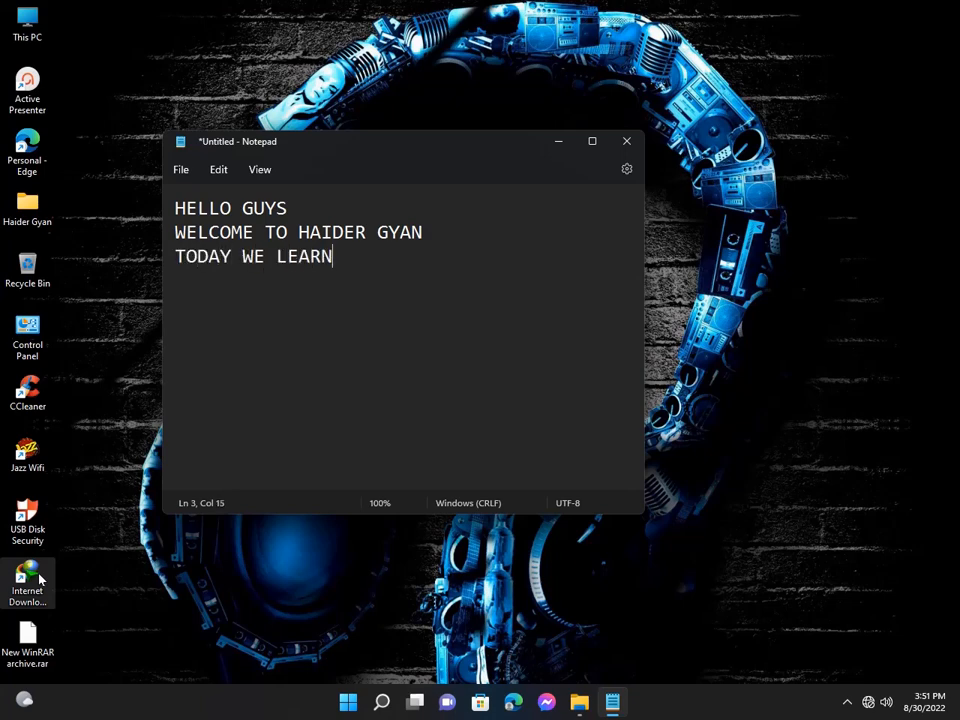
{"action": "type", "text": " HOW TO "}
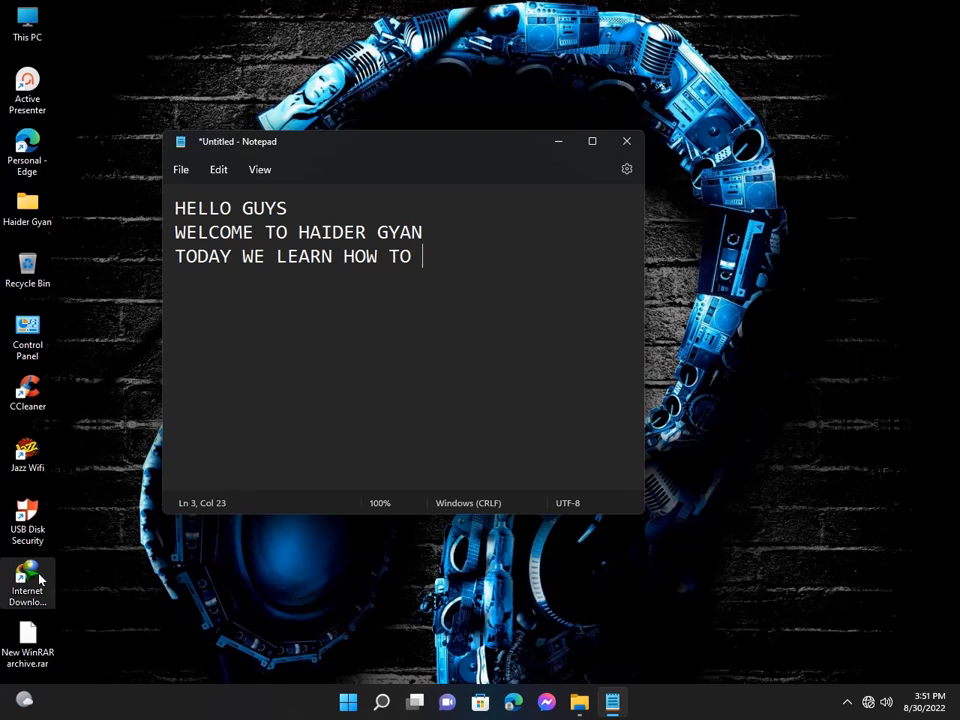
{"action": "type", "text": "PUT AN IMAGE "}
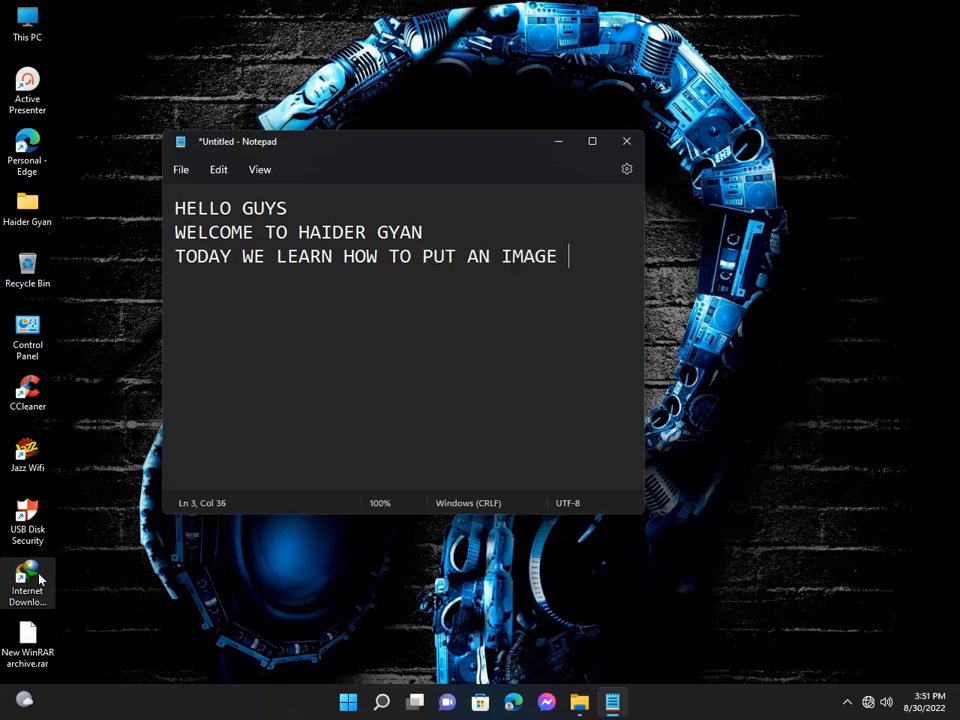
{"action": "type", "text": "INTO THE TEXT"}
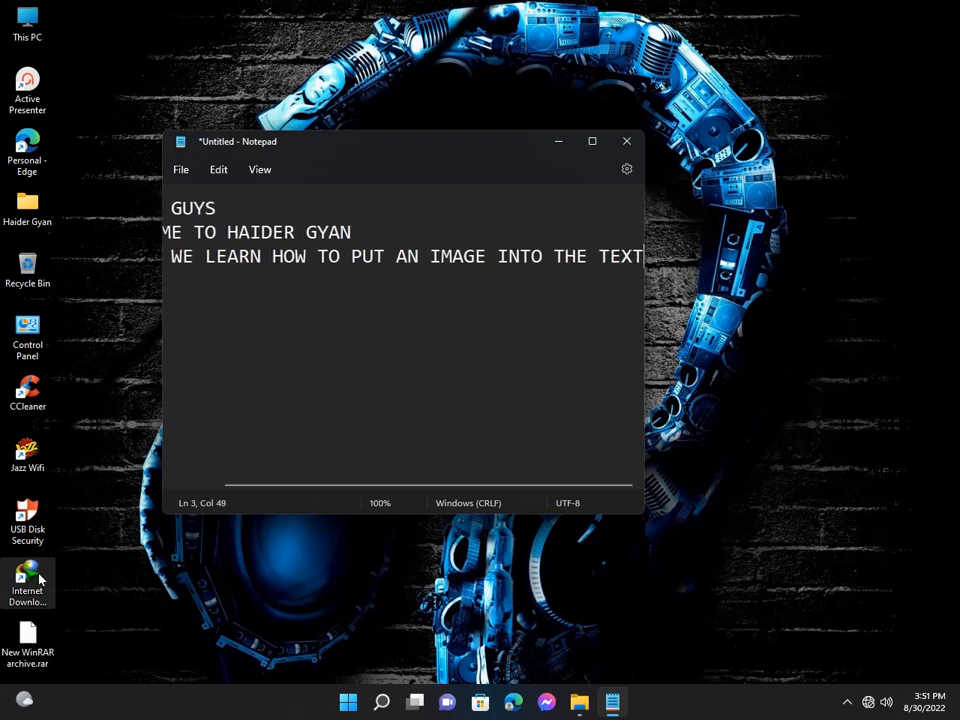
{"action": "key", "text": "Return"}
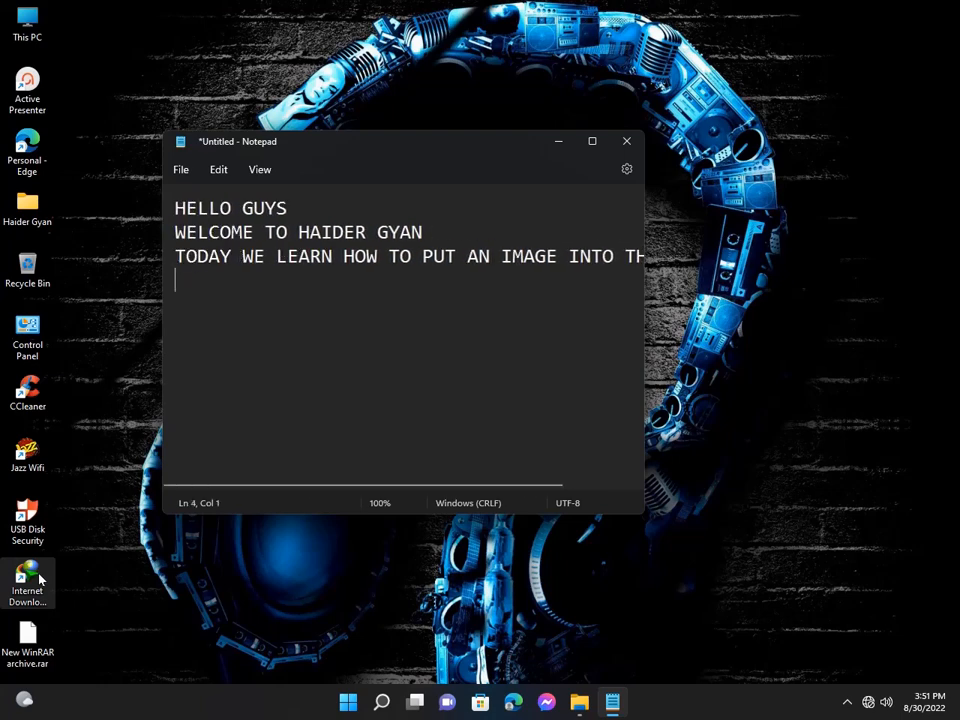
Step: Write "LETS OPEN MS PAINT" as the fourth line of the note
{"action": "type", "text": "LE"}
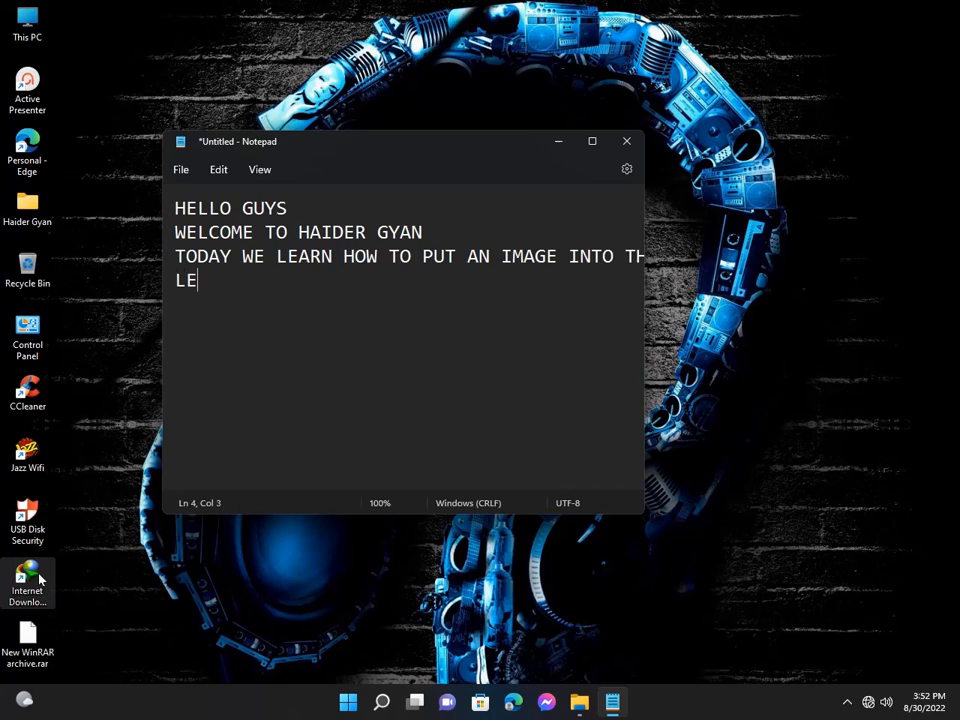
{"action": "type", "text": "TS "}
{"action": "type", "text": "OPEN"}
{"action": "key", "text": "BackSpace"}
{"action": "type", "text": "EN"}
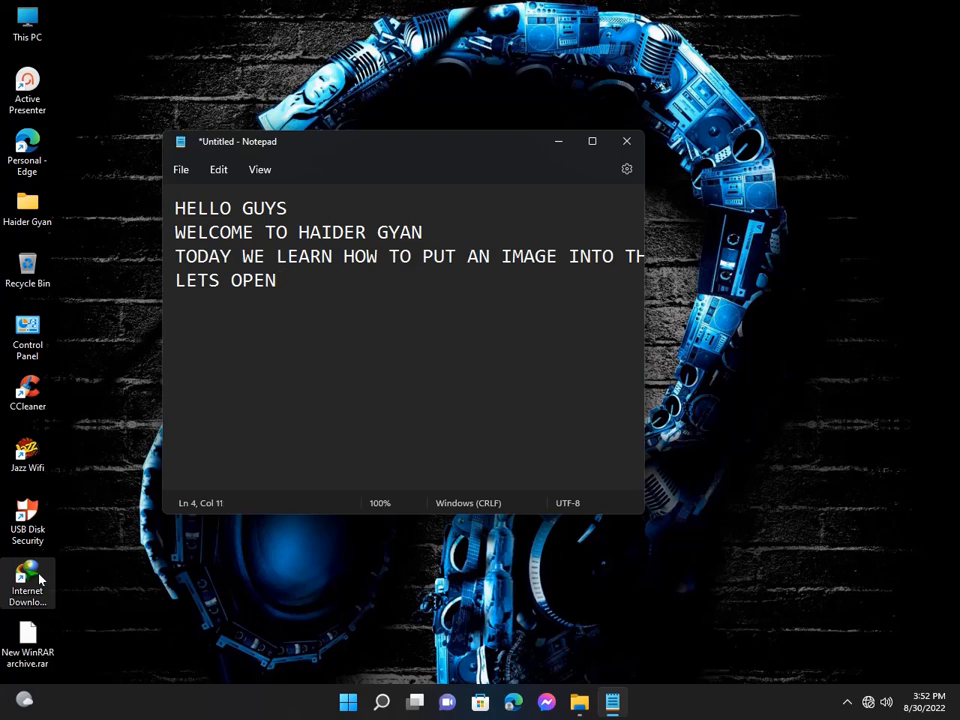
{"action": "type", "text": " MS PAINT"}
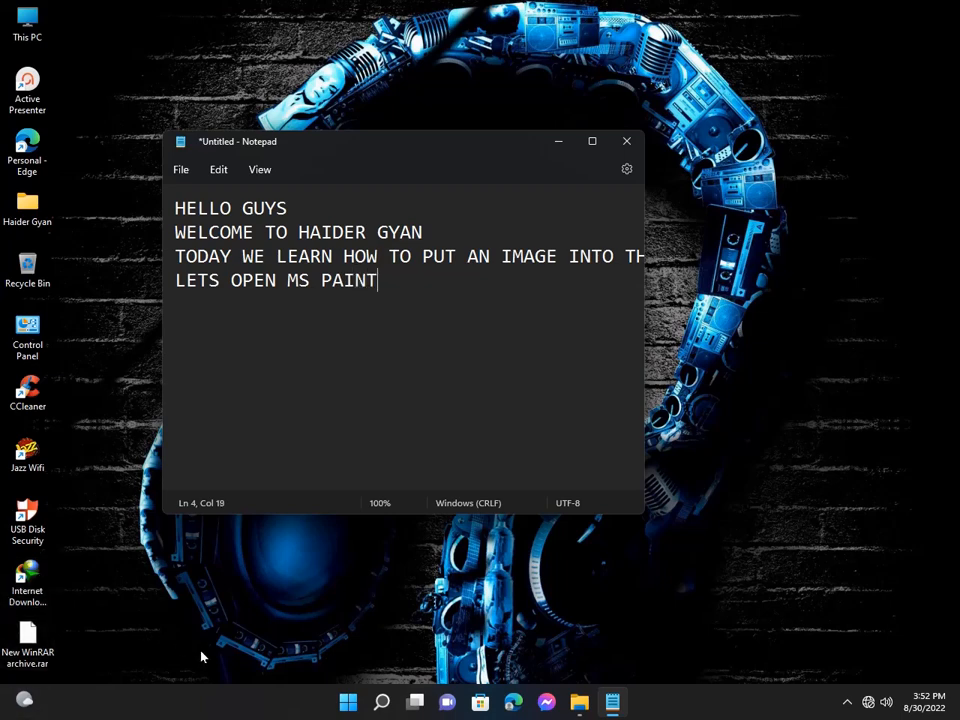
Step: Launch Paint and open the neon logo picture download (5) from the picture folder
{"action": "left_click", "coordinate": [346, 703]}
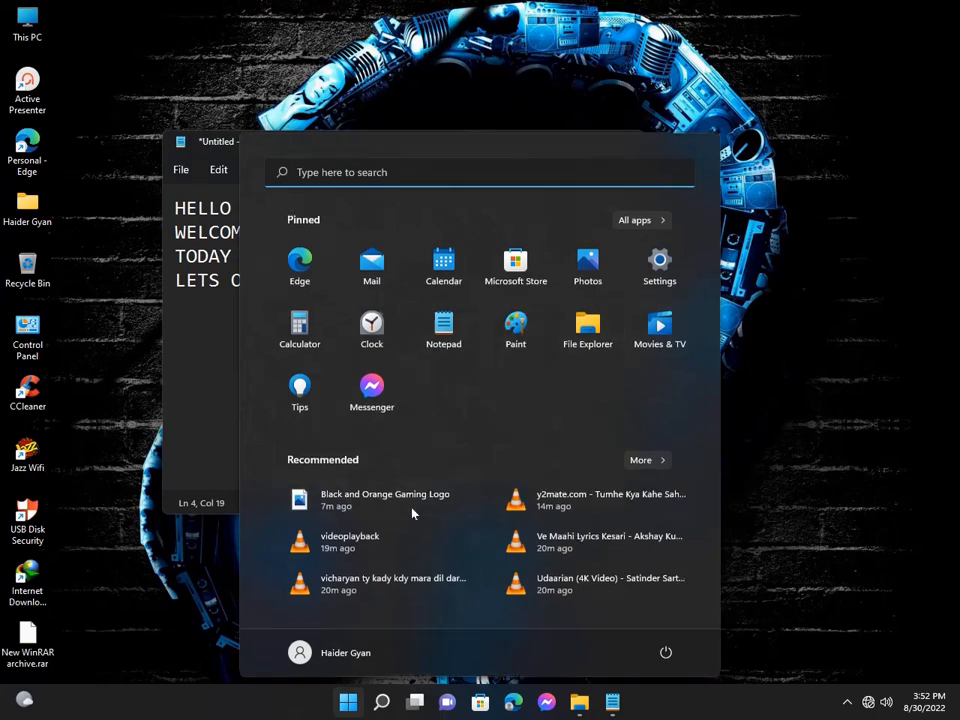
{"action": "key", "text": "Escape"}
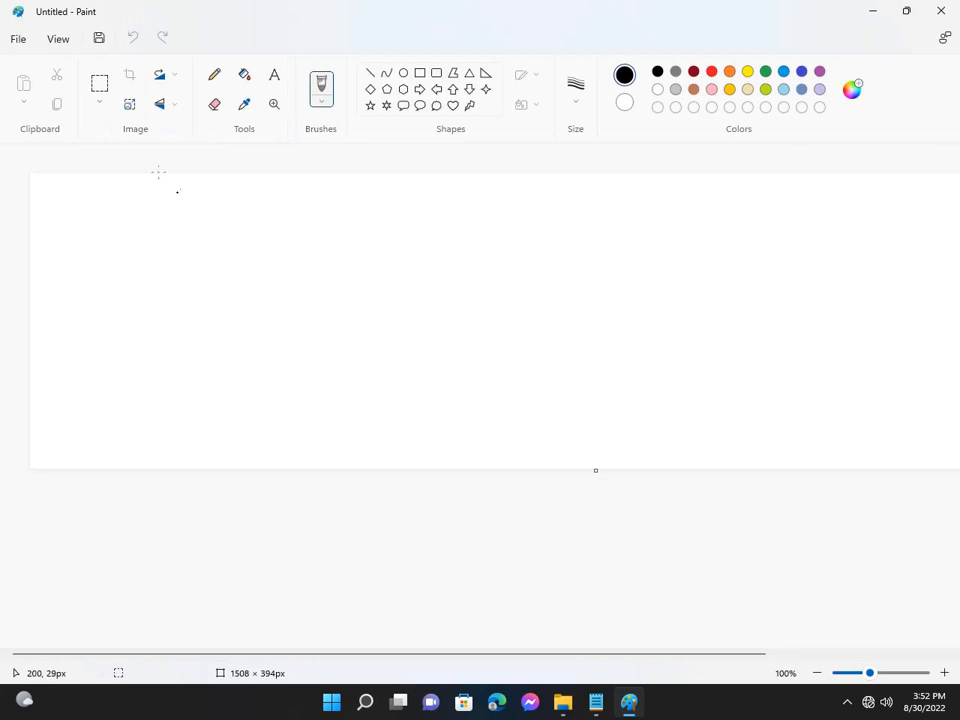
{"action": "left_click", "coordinate": [19, 38]}
{"action": "left_click", "coordinate": [40, 91]}
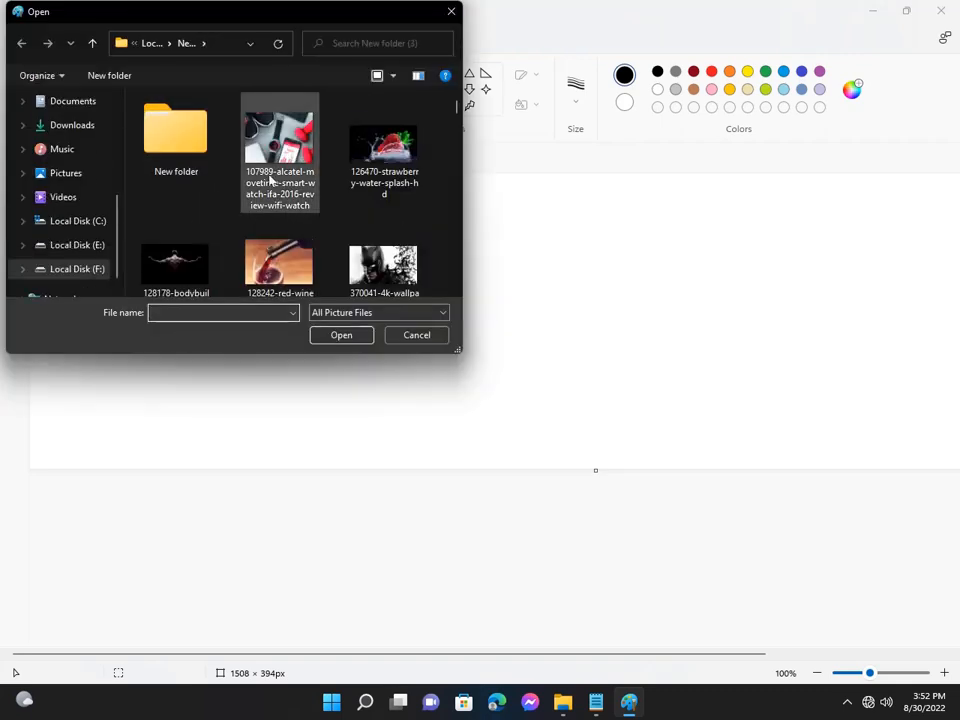
{"action": "scroll", "coordinate": [275, 184], "scroll_direction": "down", "scroll_amount": 3}
{"action": "scroll", "coordinate": [274, 186], "scroll_direction": "up", "scroll_amount": 1}
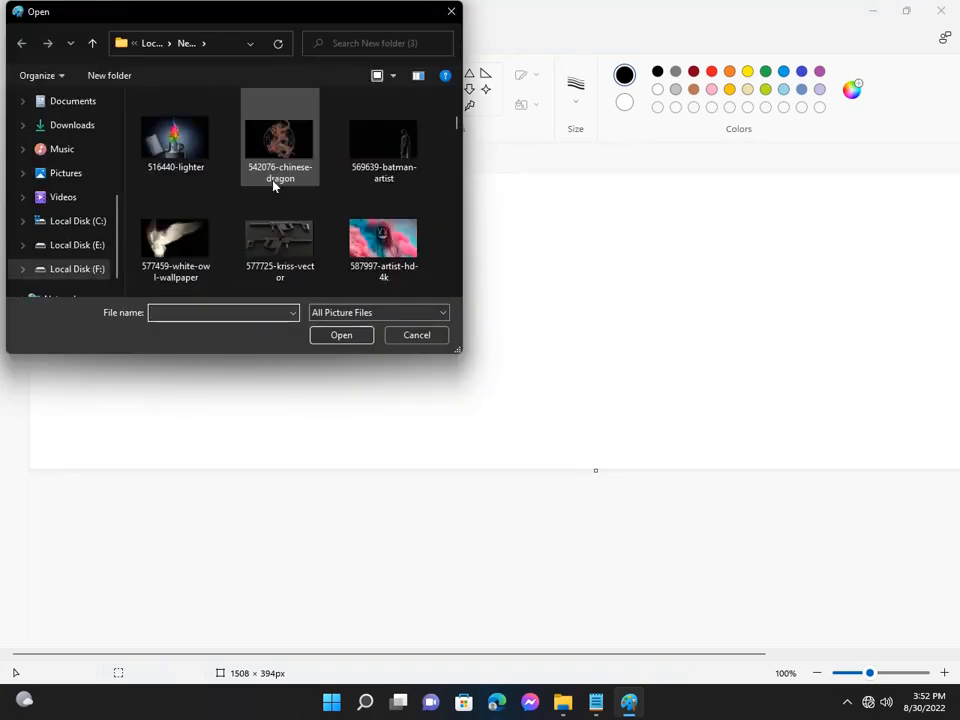
{"action": "scroll", "coordinate": [275, 186], "scroll_direction": "down", "scroll_amount": 1}
{"action": "scroll", "coordinate": [275, 186], "scroll_direction": "down", "scroll_amount": 6}
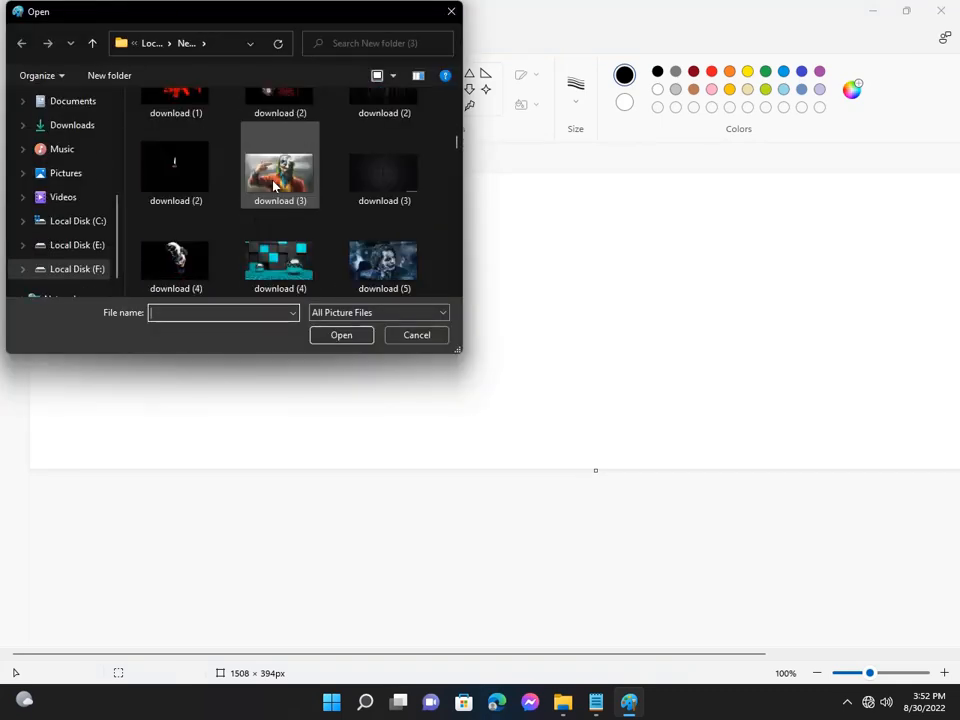
{"action": "double_click", "coordinate": [176, 178]}
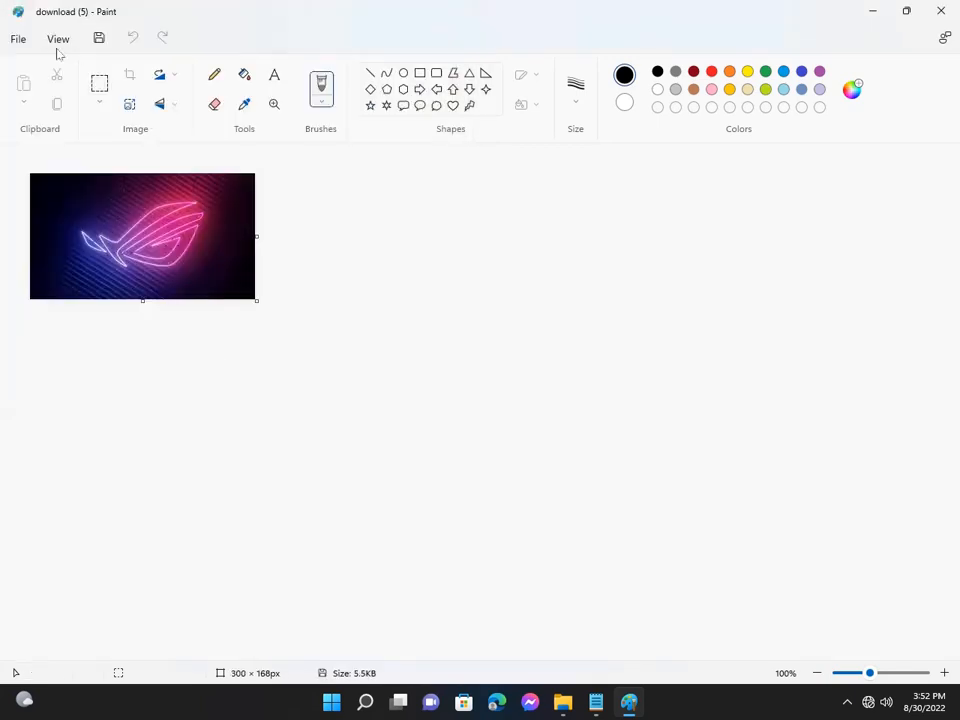
Step: Resize the picture in pixels to a horizontal size of 700, keeping the aspect ratio linked
{"action": "left_click", "coordinate": [129, 104]}
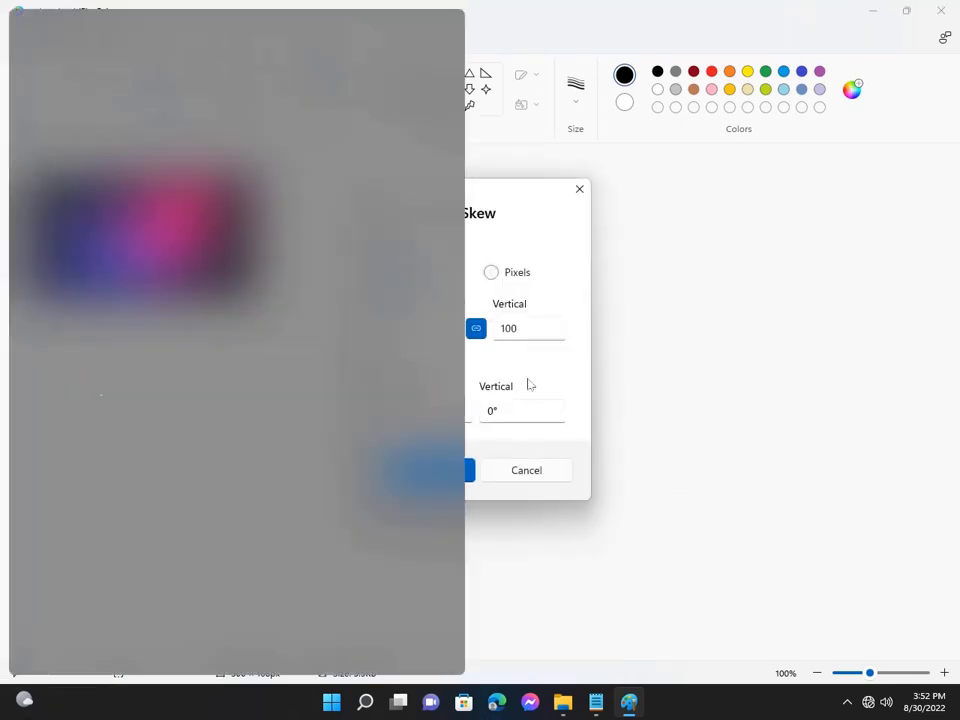
{"action": "left_click", "coordinate": [507, 275]}
{"action": "left_click", "coordinate": [529, 330]}
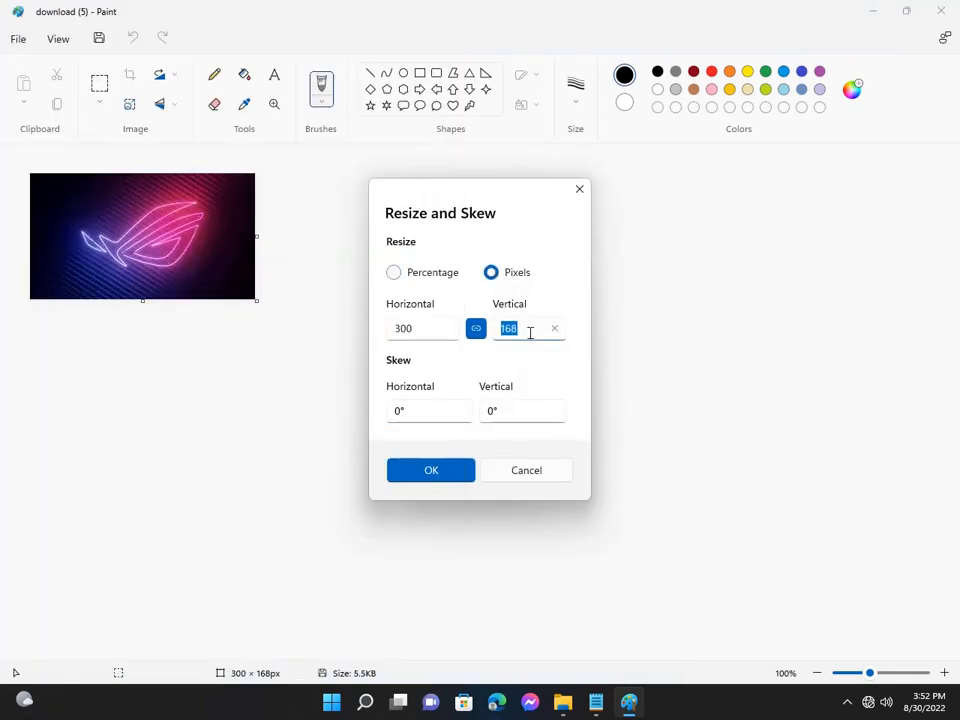
{"action": "left_click", "coordinate": [497, 330]}
{"action": "double_click", "coordinate": [540, 323]}
{"action": "type", "text": "700"}
{"action": "left_click", "coordinate": [393, 331]}
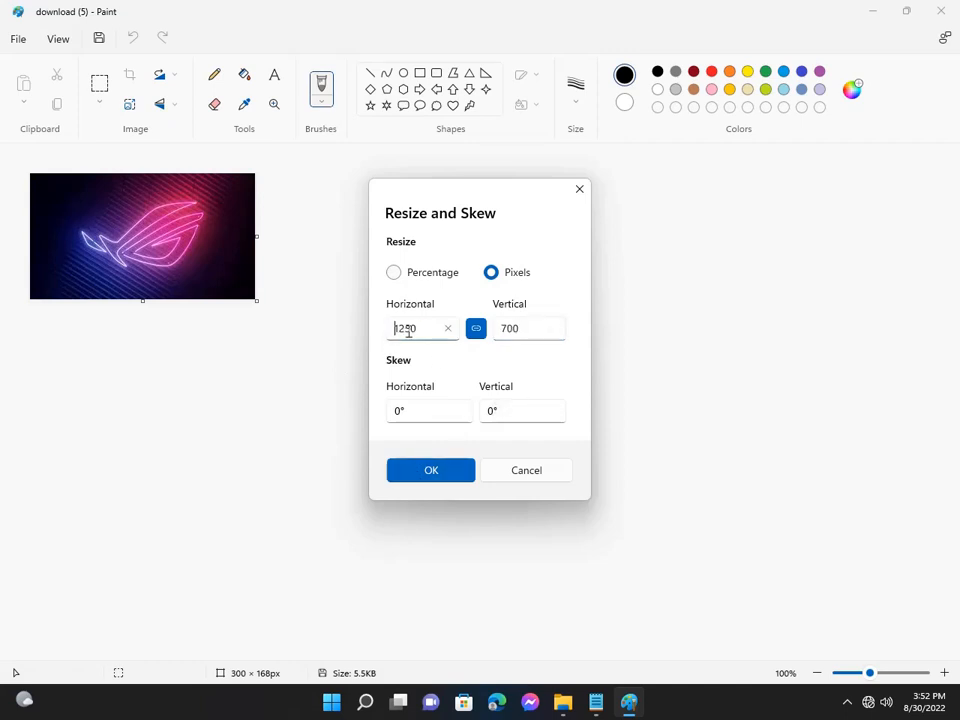
{"action": "double_click", "coordinate": [408, 331]}
{"action": "type", "text": "700"}
{"action": "left_click", "coordinate": [432, 472]}
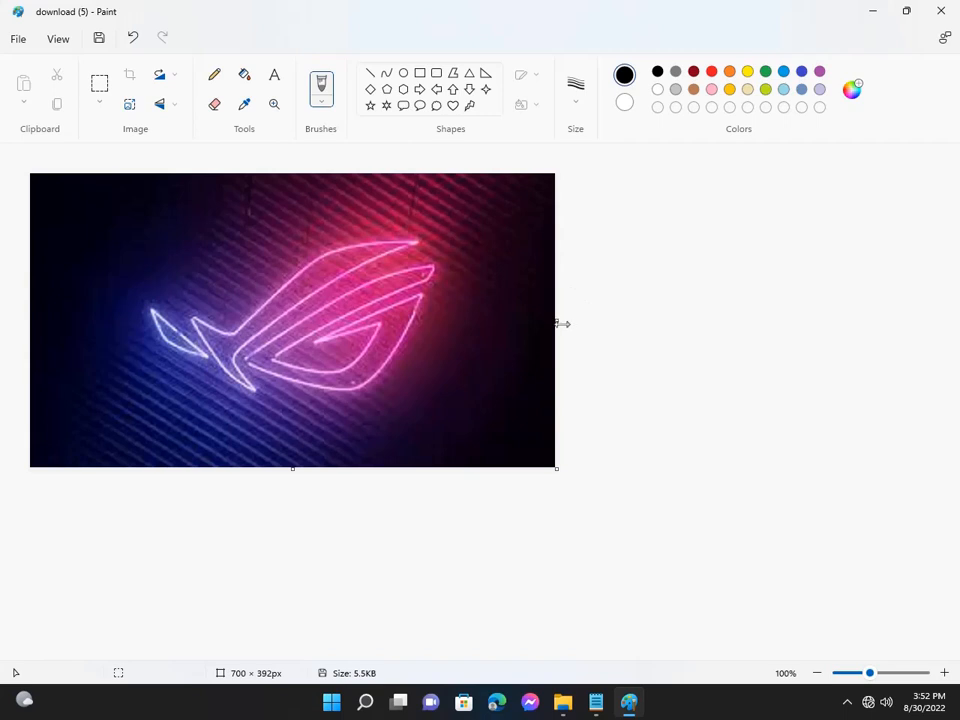
Step: Extend the canvas to the right of the picture to a total width of about 1818 px
{"action": "left_click_drag", "start_coordinate": [562, 323], "coordinate": [956, 345]}
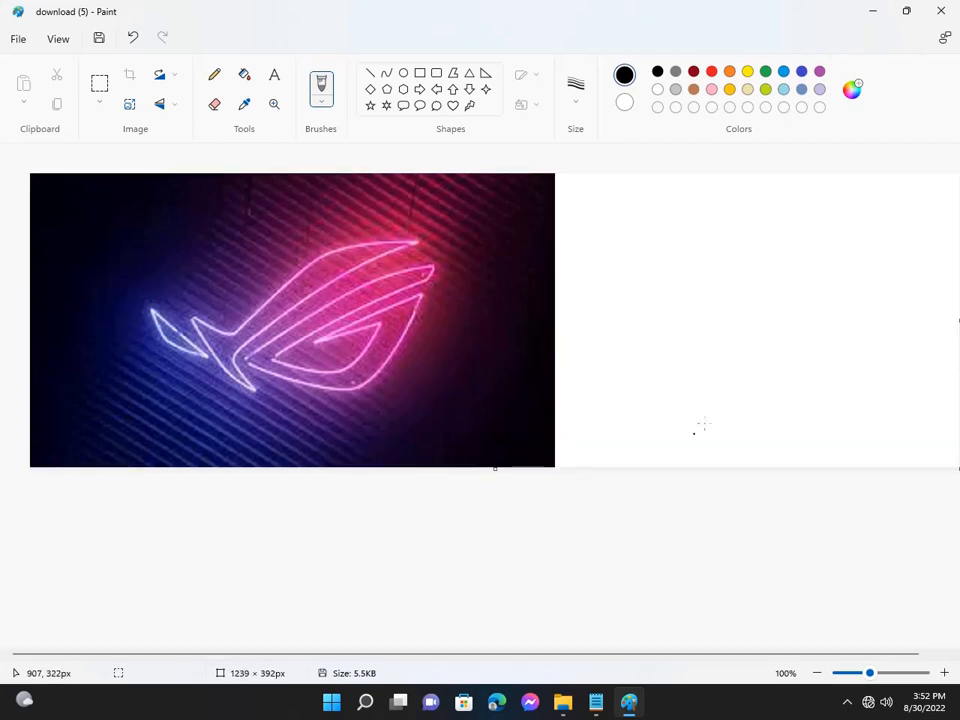
{"action": "left_click", "coordinate": [817, 672]}
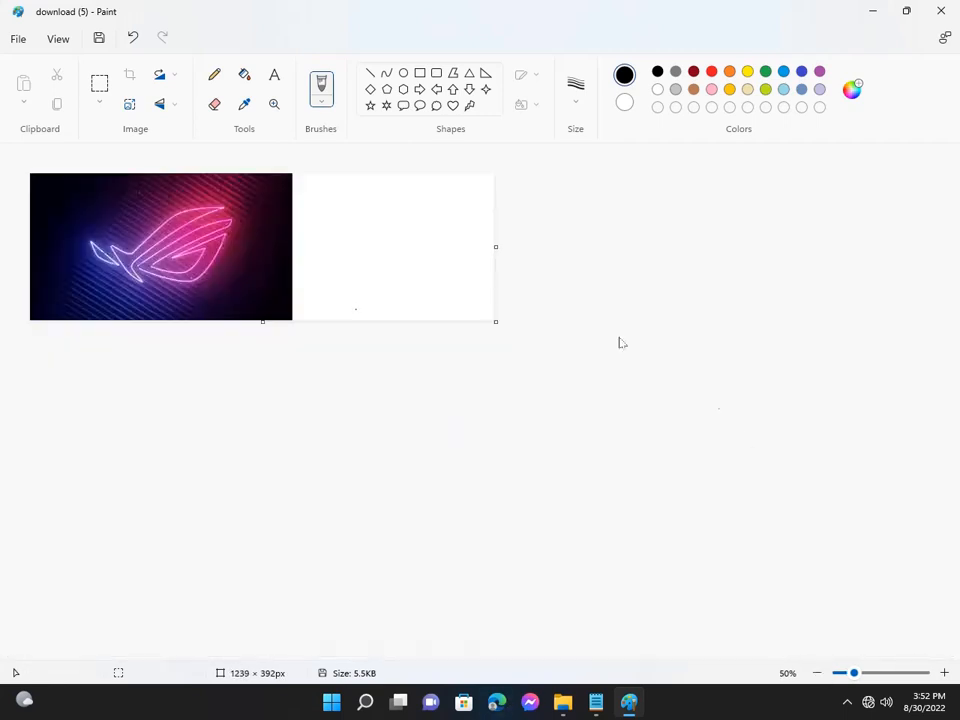
{"action": "left_click_drag", "start_coordinate": [494, 246], "coordinate": [713, 261]}
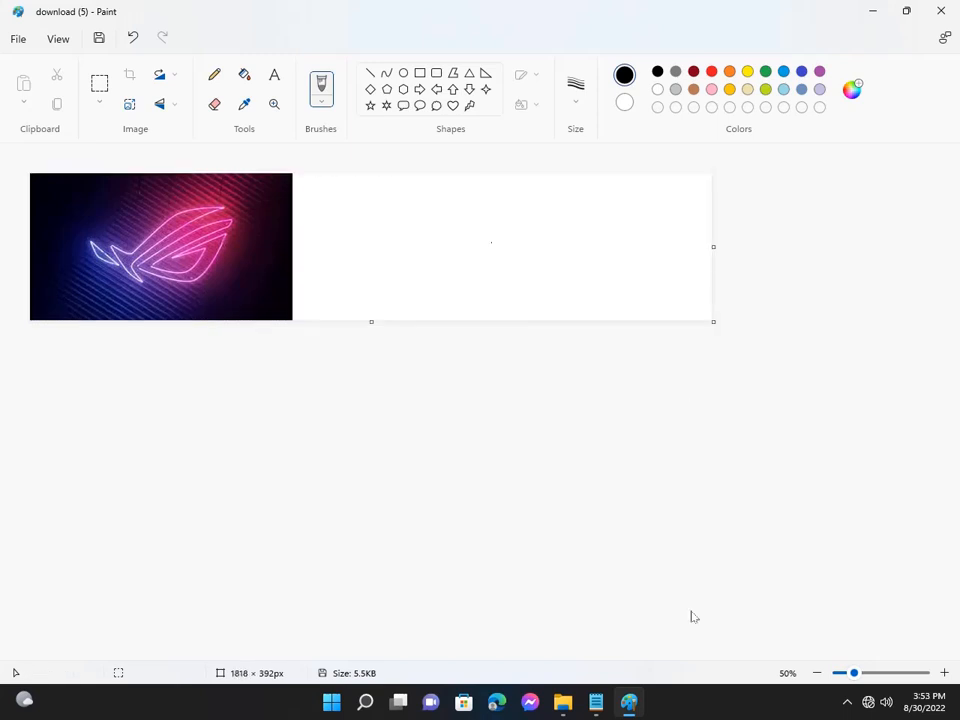
{"action": "left_click", "coordinate": [817, 672]}
{"action": "left_click", "coordinate": [944, 673]}
{"action": "left_click", "coordinate": [944, 673]}
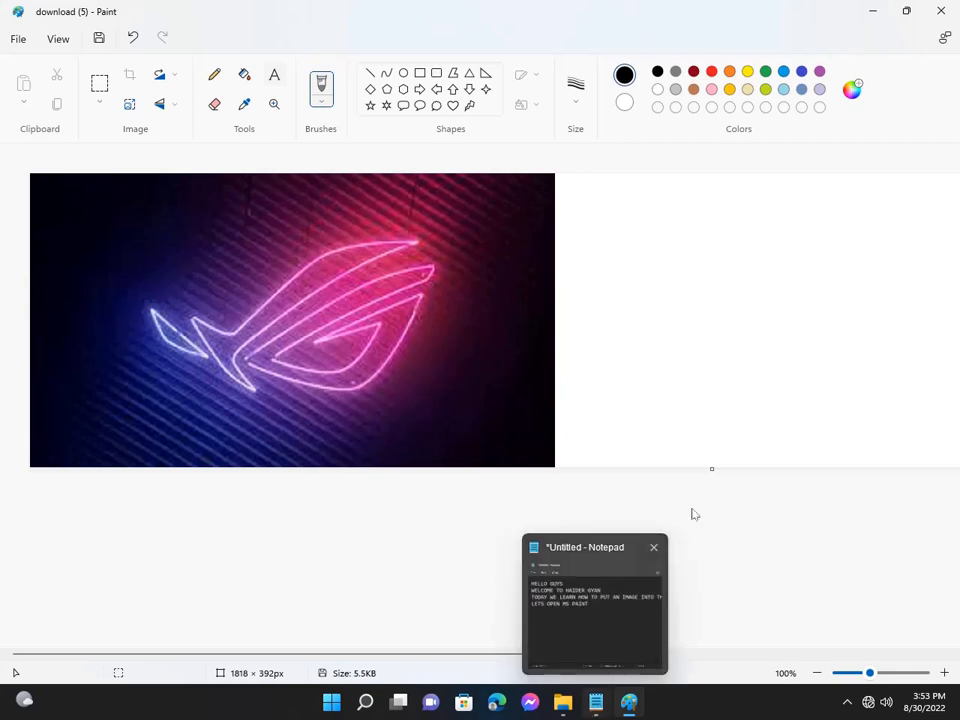
Step: Place a text box of about 413 × 182 px on the blank canvas area beside the picture
{"action": "left_click", "coordinate": [274, 74]}
{"action": "left_click", "coordinate": [658, 297]}
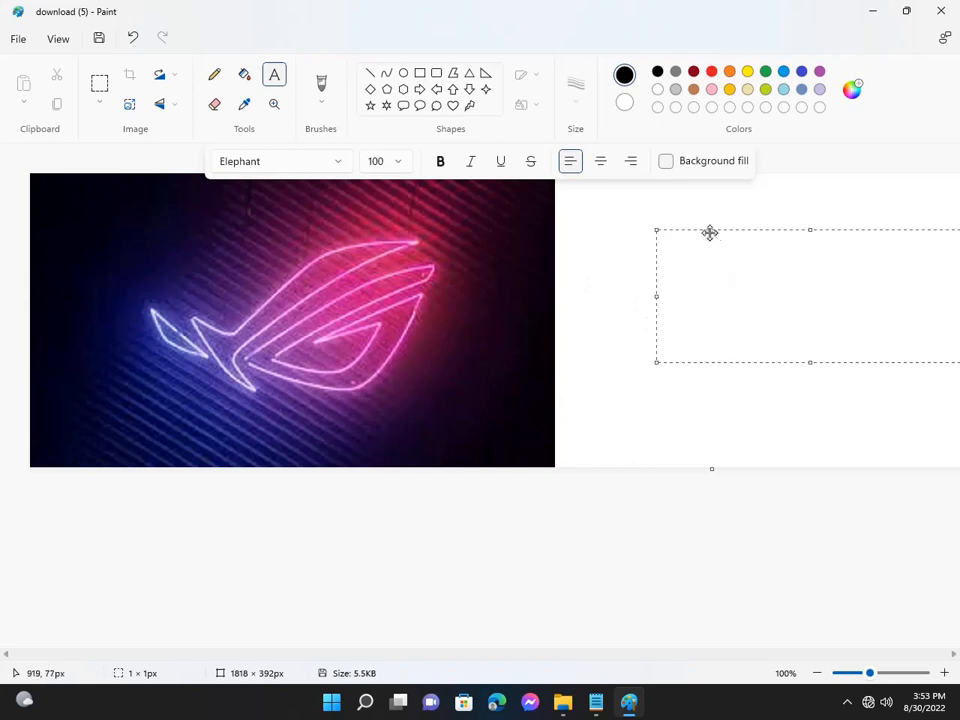
{"action": "left_click_drag", "start_coordinate": [709, 231], "coordinate": [648, 240]}
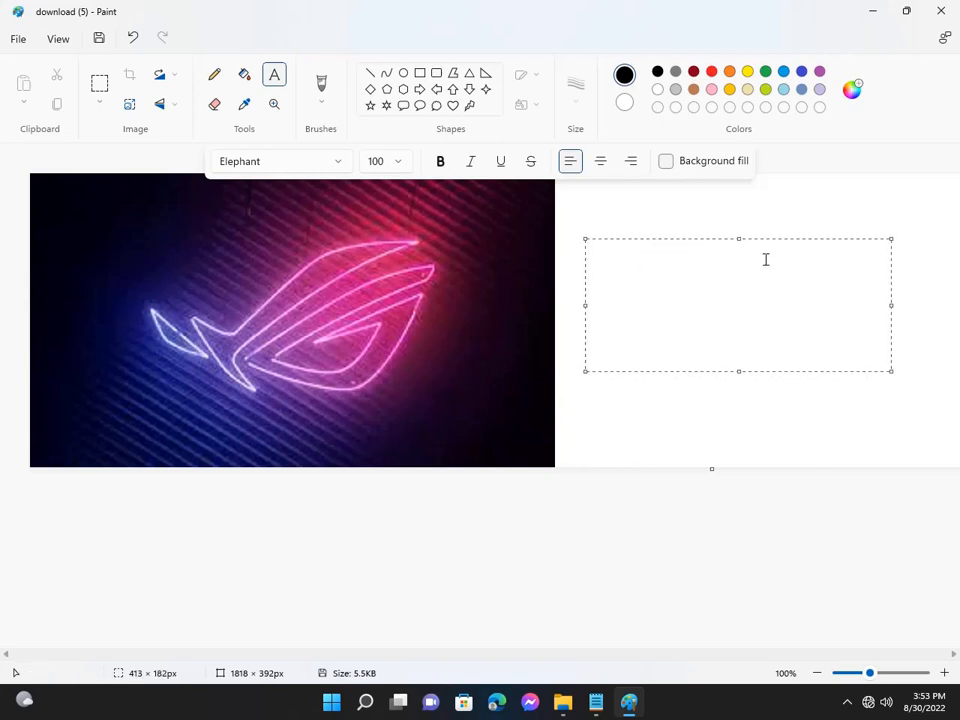
{"action": "type", "text": "HAI"}
{"action": "key", "text": "Return"}
{"action": "type", "text": "D"}
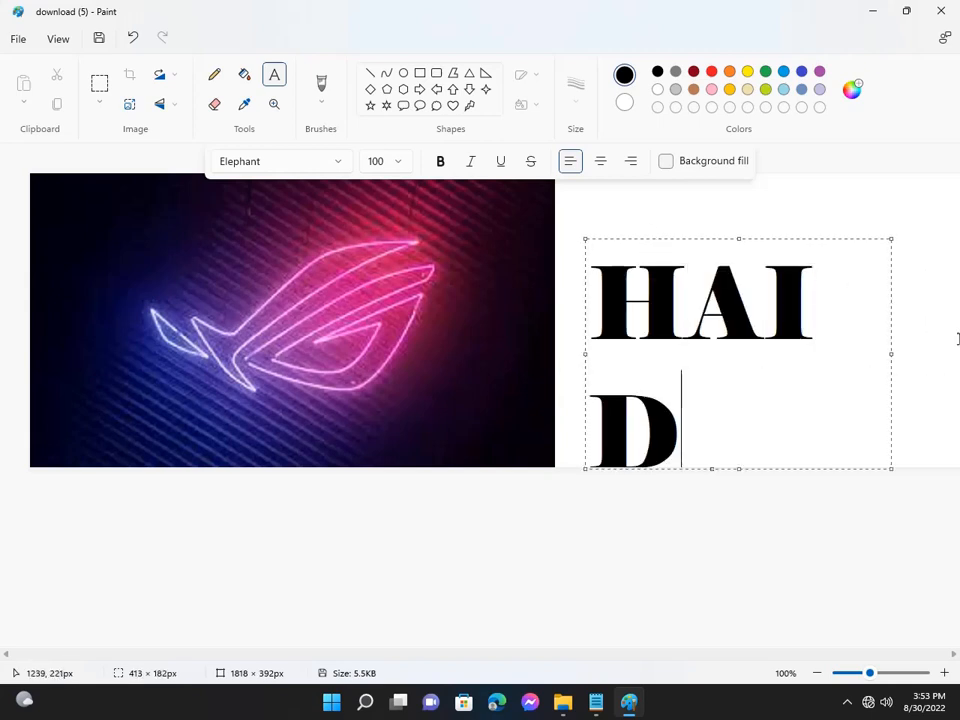
{"action": "key", "text": "BackSpace"}
{"action": "key", "text": "BackSpace"}
{"action": "key", "text": "BackSpace"}
{"action": "key", "text": "BackSpace"}
{"action": "key", "text": "BackSpace"}
Step: Enter the word TEXT in the text box using the 100-point Elephant font
{"action": "type", "text": "TEX"}
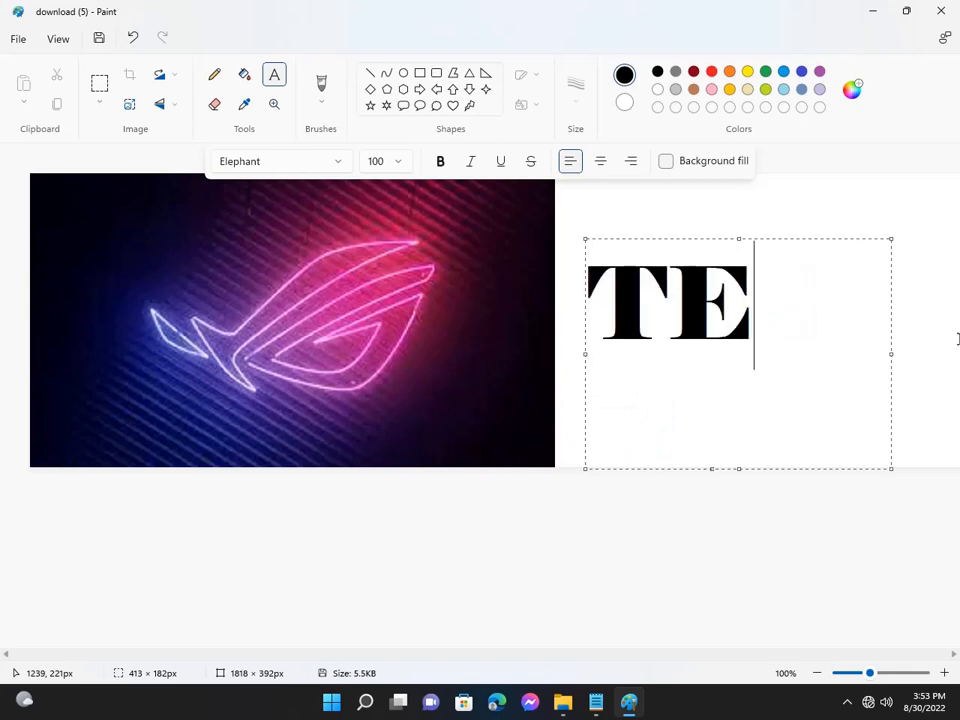
{"action": "key", "text": "BackSpace"}
{"action": "key", "text": "BackSpace"}
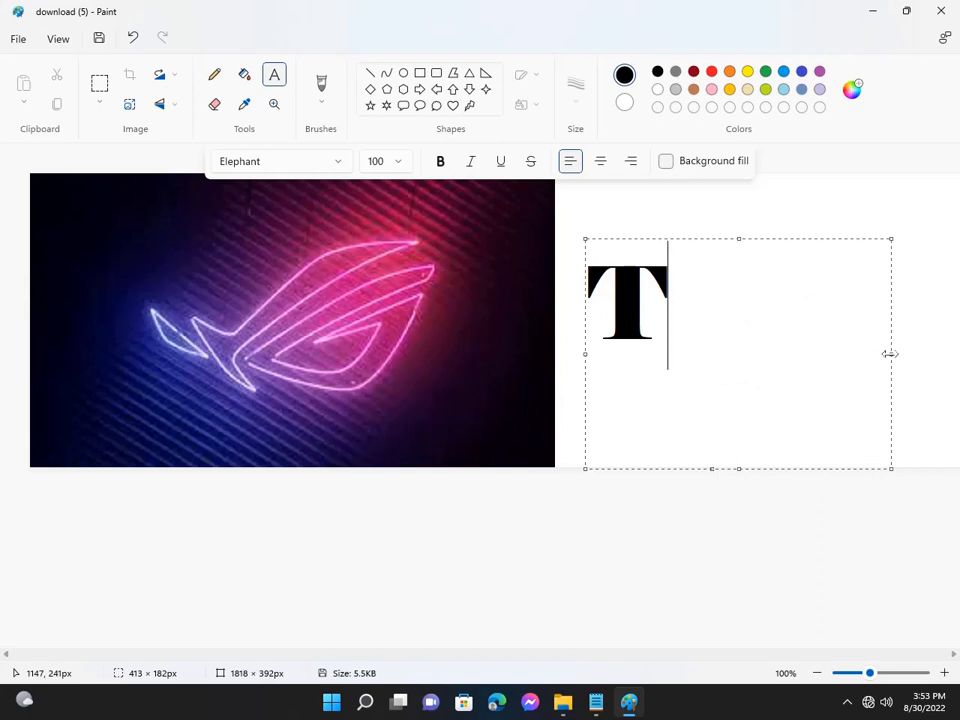
{"action": "type", "text": "EXT"}
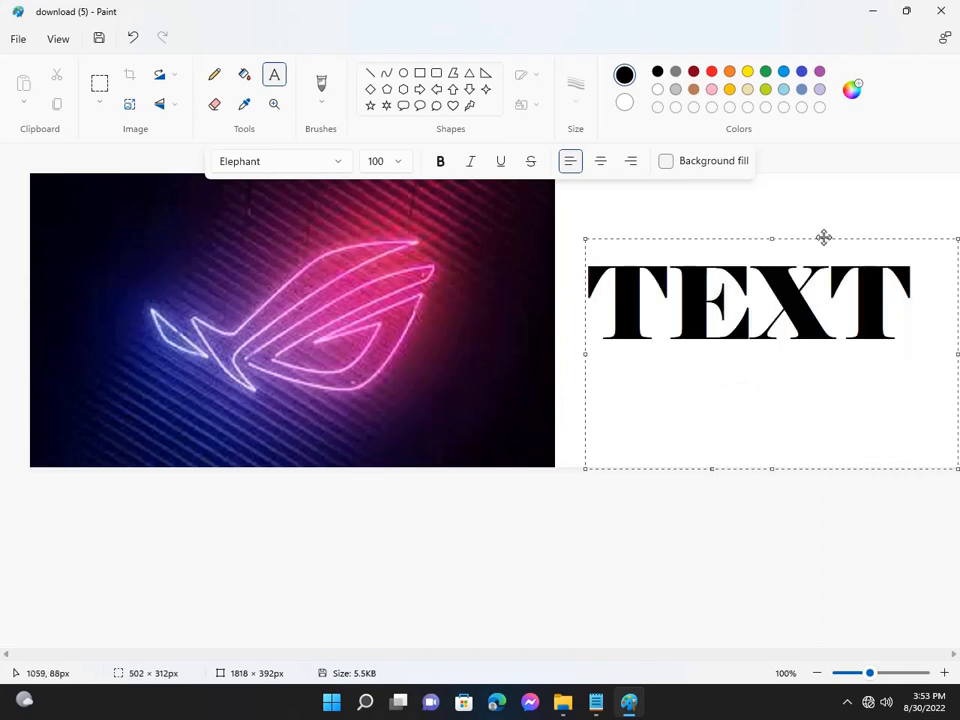
Step: Reduce the text box height to about 216 px, move it down beside the picture and commit the text
{"action": "left_click_drag", "start_coordinate": [822, 237], "coordinate": [826, 237]}
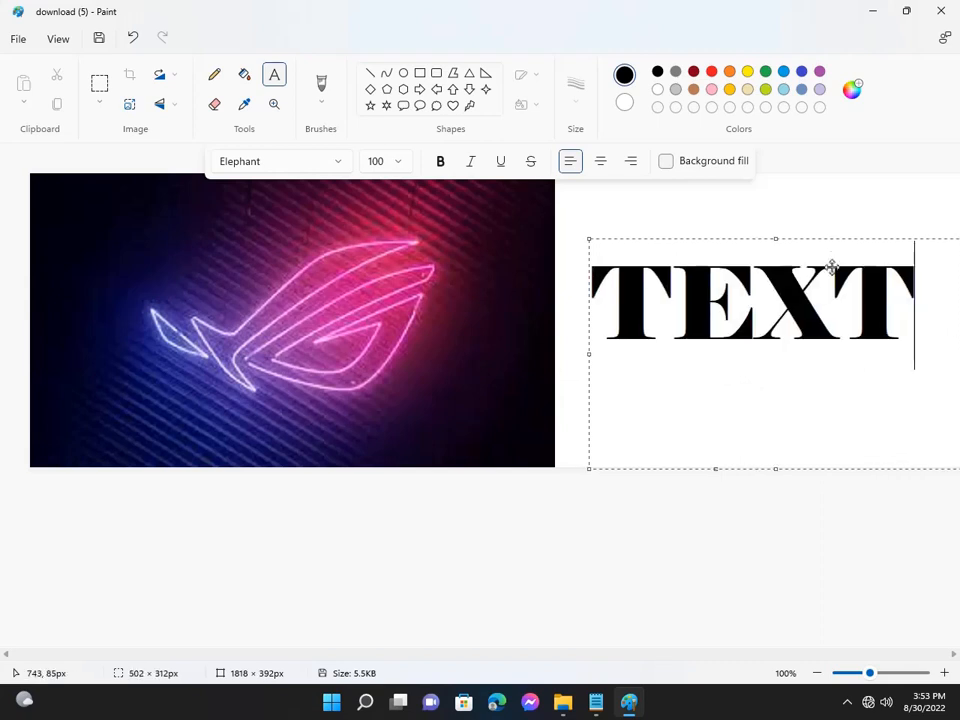
{"action": "left_click_drag", "start_coordinate": [776, 469], "coordinate": [776, 397]}
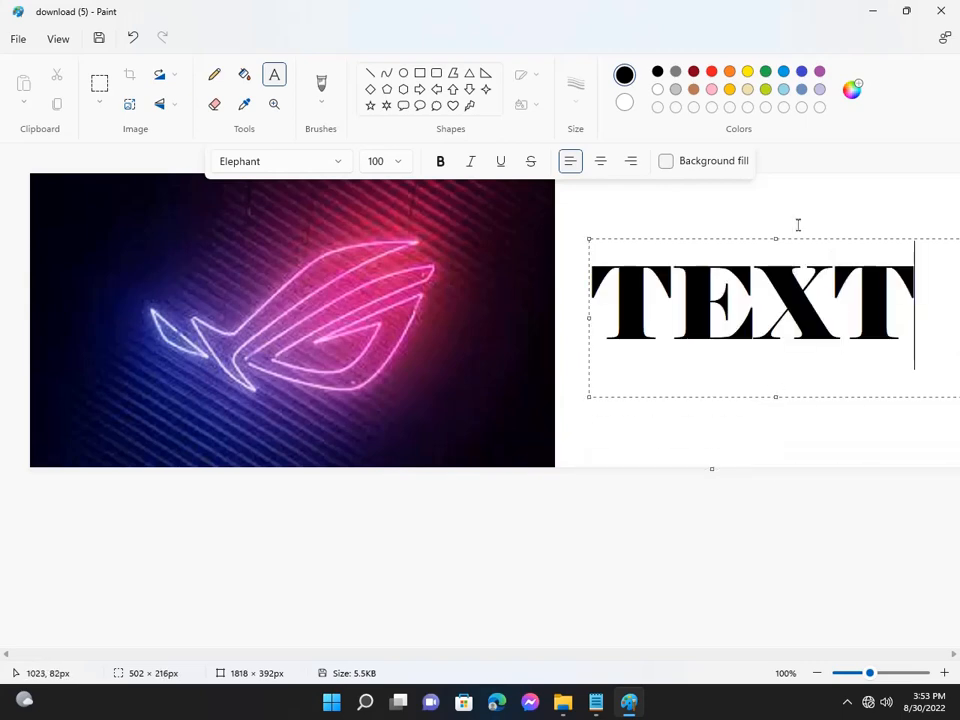
{"action": "left_click_drag", "start_coordinate": [806, 242], "coordinate": [808, 270]}
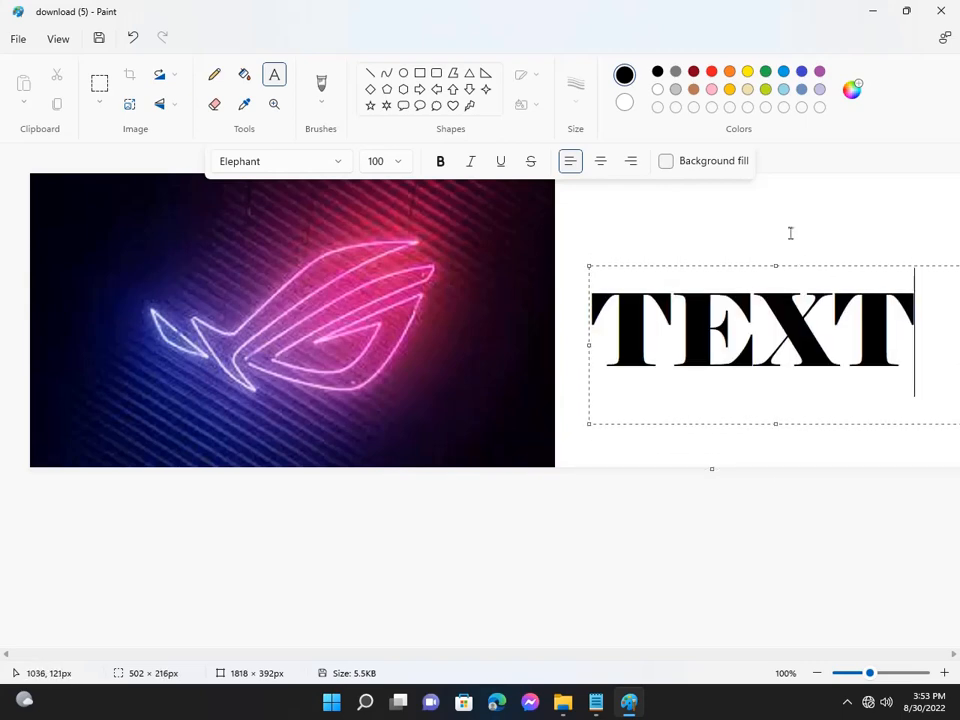
{"action": "left_click", "coordinate": [784, 206]}
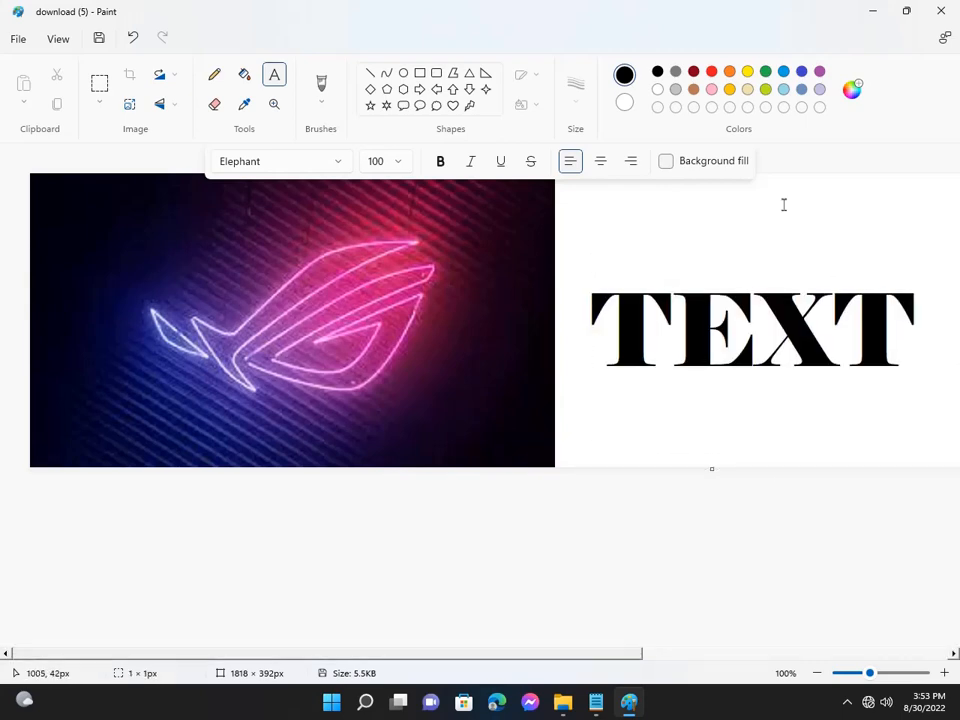
Step: Set the secondary color to black and make the primary color active again
{"action": "left_click", "coordinate": [625, 104]}
{"action": "left_click", "coordinate": [657, 73]}
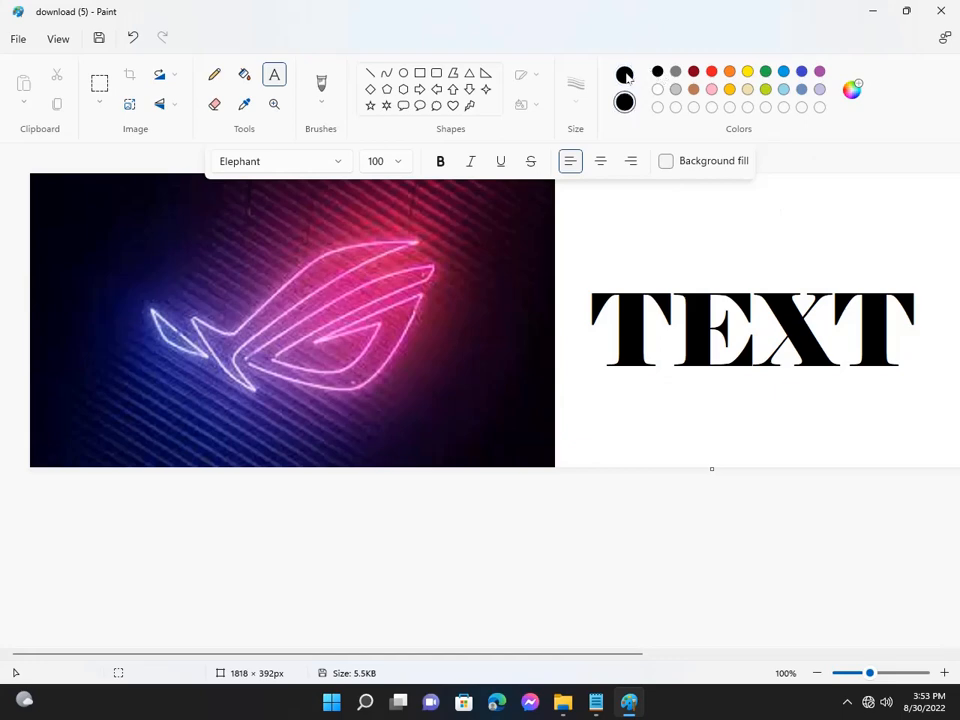
{"action": "left_click", "coordinate": [625, 76]}
Step: Turn on transparent selection, select an area of about 494 × 207 px around the word TEXT and move it onto the picture
{"action": "left_click", "coordinate": [101, 101]}
{"action": "left_click", "coordinate": [99, 84]}
{"action": "left_click", "coordinate": [99, 101]}
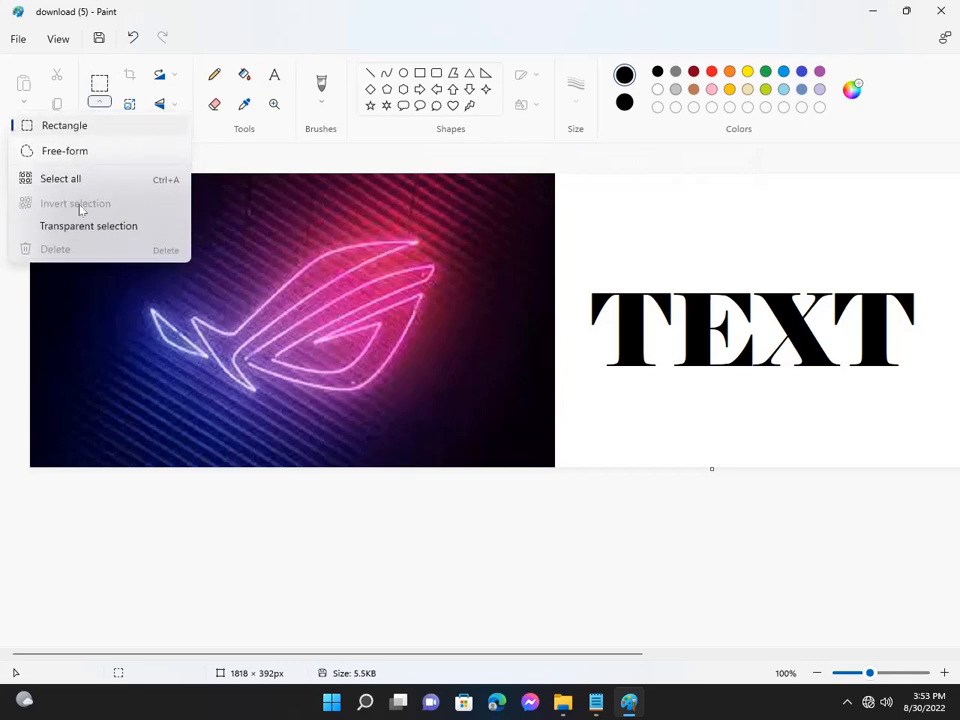
{"action": "left_click", "coordinate": [77, 226]}
{"action": "left_click_drag", "start_coordinate": [581, 259], "coordinate": [949, 407]}
{"action": "left_click_drag", "start_coordinate": [881, 341], "coordinate": [382, 313]}
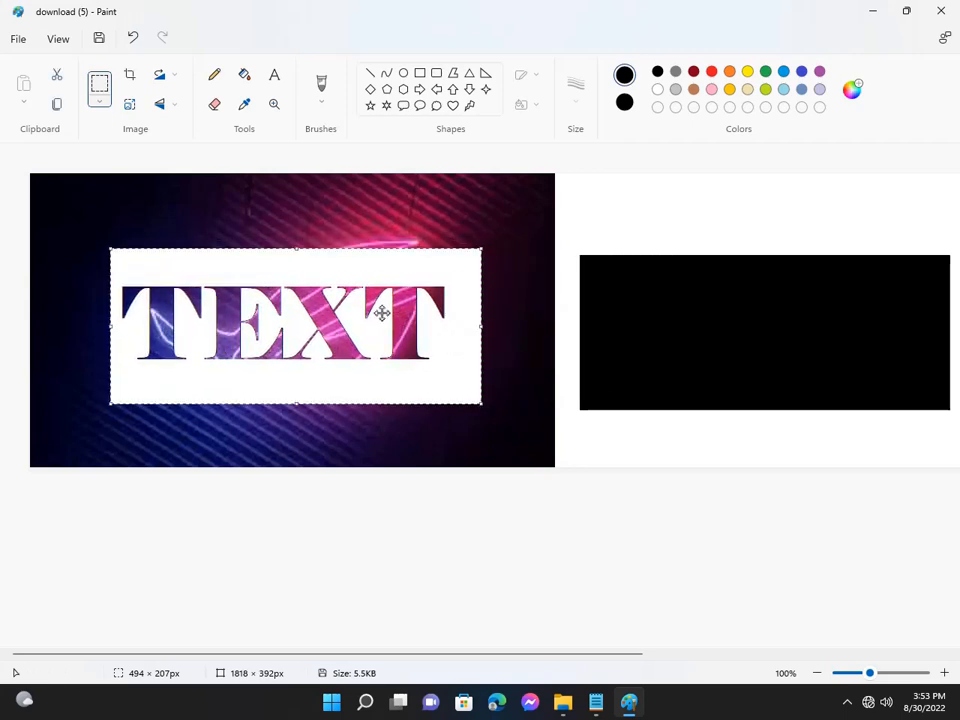
Step: Set the secondary color to white, make the primary color active again and deselect the placed text
{"action": "left_click", "coordinate": [628, 103]}
{"action": "left_click", "coordinate": [658, 90]}
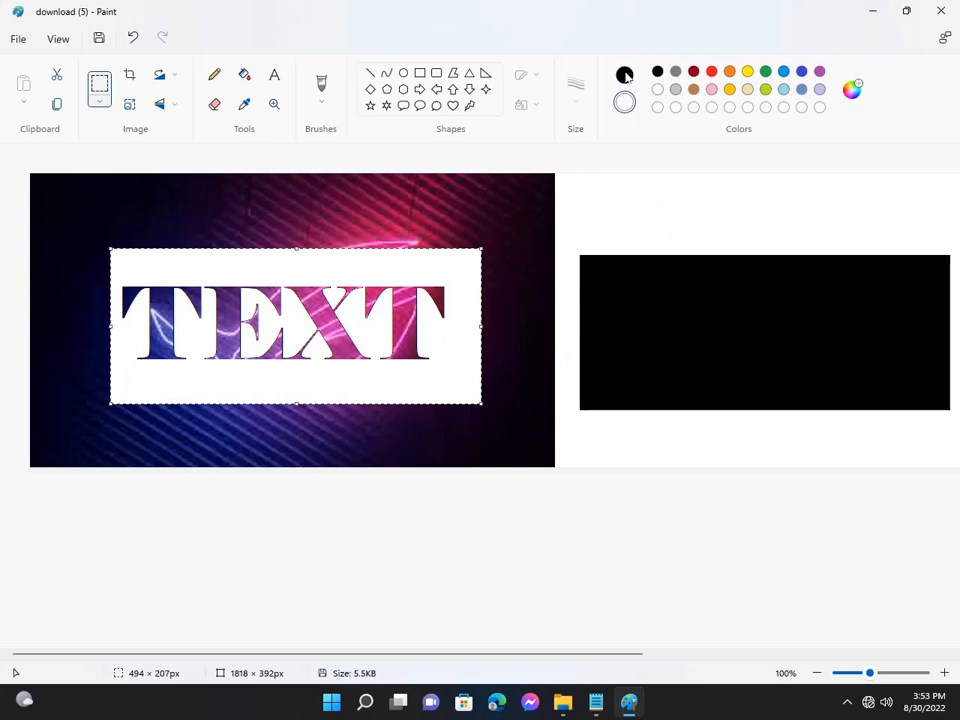
{"action": "left_click", "coordinate": [625, 76]}
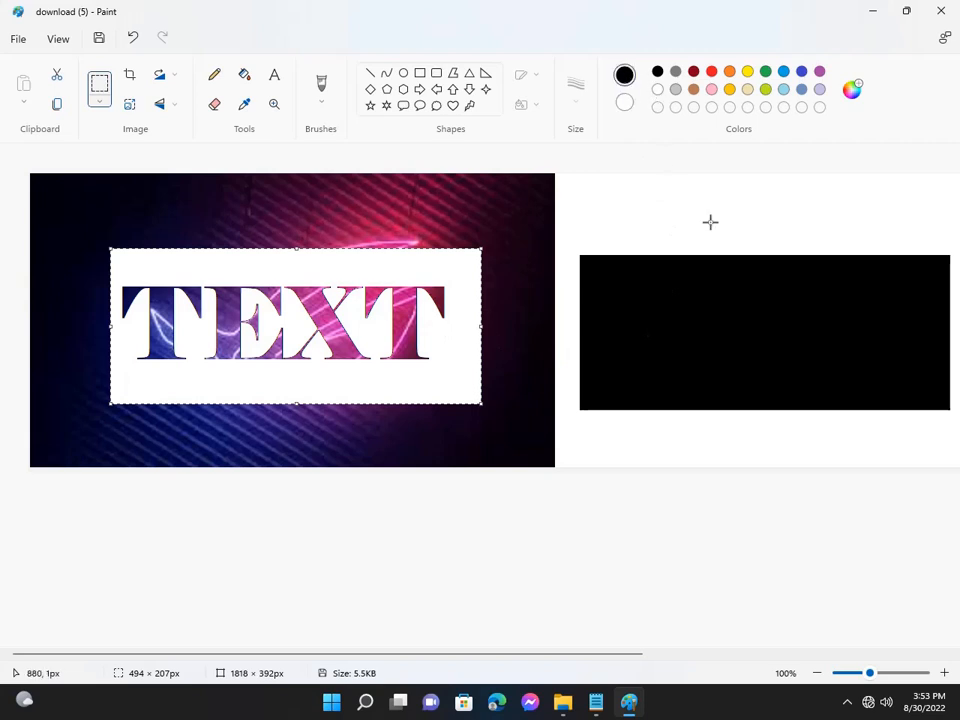
{"action": "left_click", "coordinate": [127, 185]}
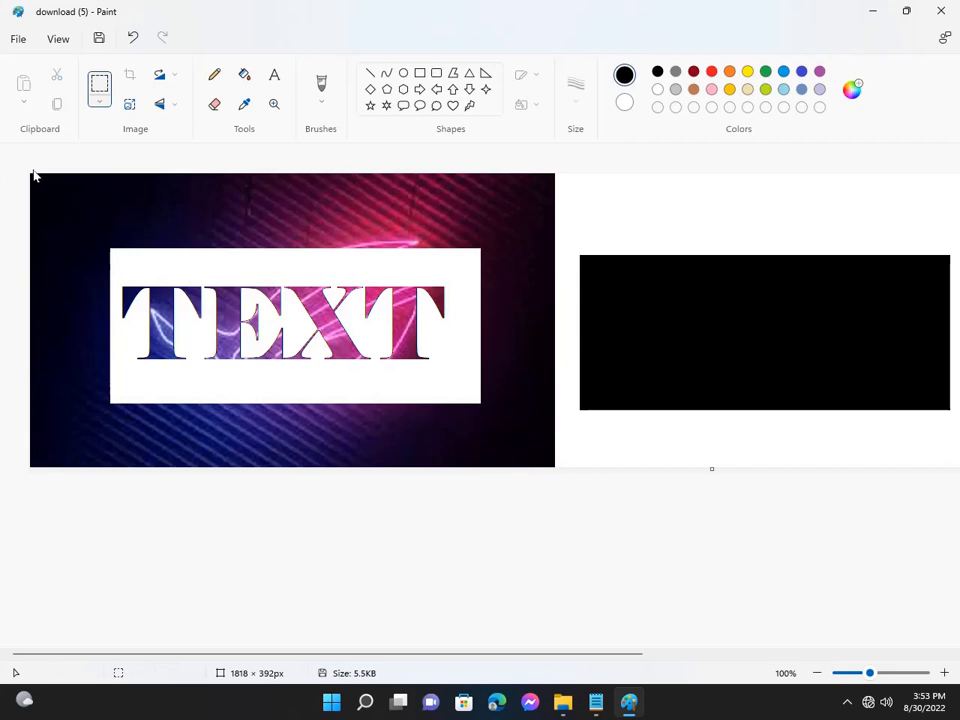
Step: Erase the part of the picture above the white text block, including the thin strip along the canvas's upper edge
{"action": "left_click_drag", "start_coordinate": [30, 175], "coordinate": [596, 259]}
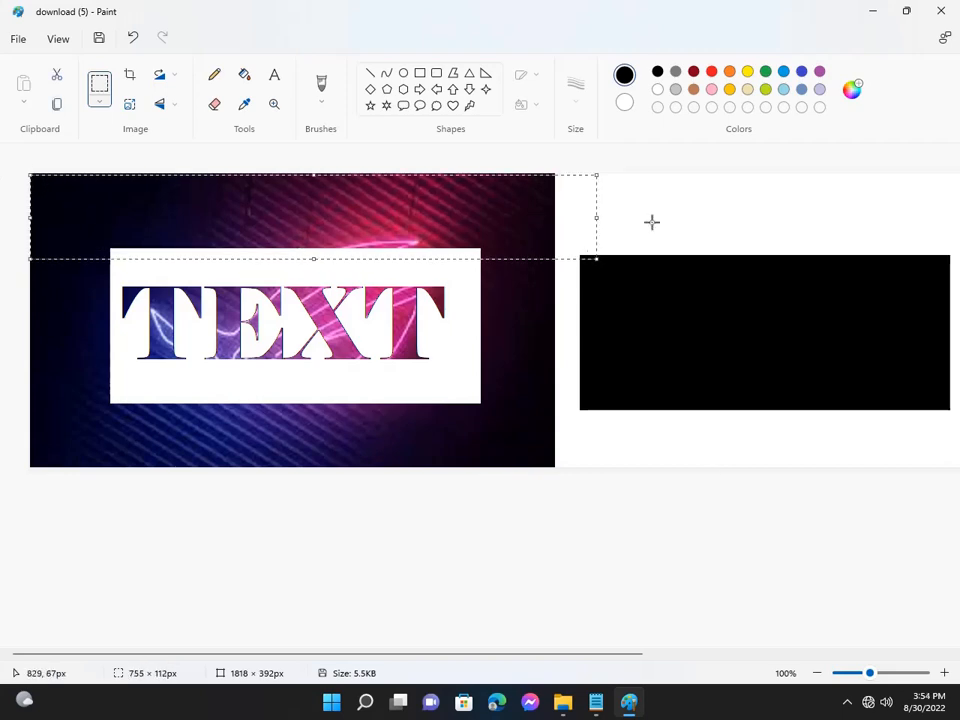
{"action": "key", "text": "Delete"}
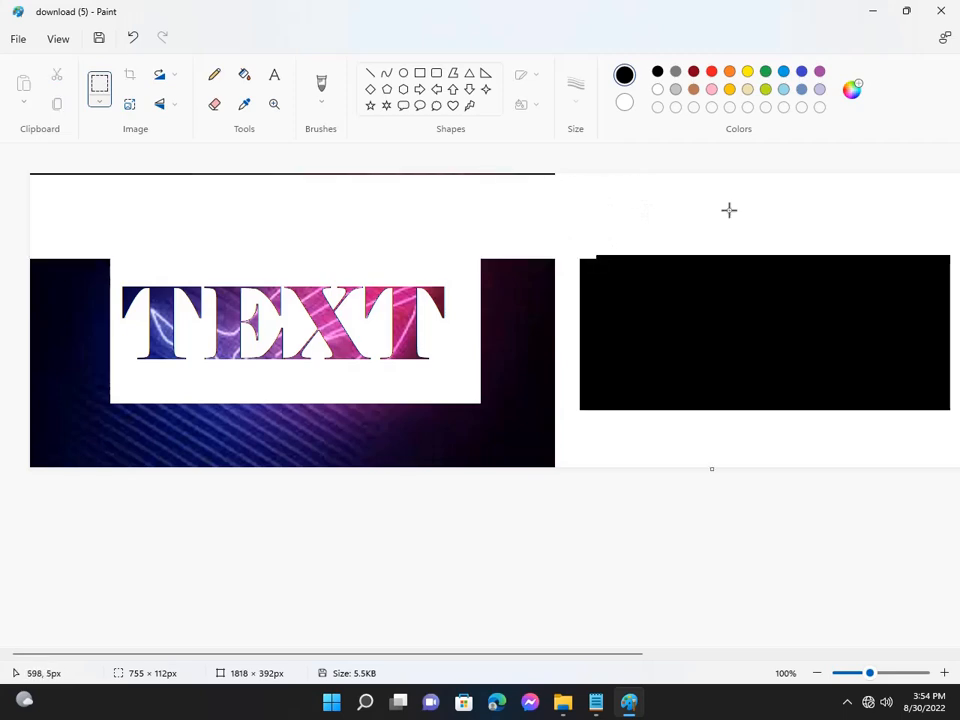
{"action": "mouse_move", "coordinate": [688, 232]}
{"action": "left_mouse_down"}
{"action": "mouse_move", "coordinate": [143, 135]}
{"action": "mouse_move", "coordinate": [5, 45]}
{"action": "left_mouse_up"}
{"action": "left_click", "coordinate": [474, 234]}
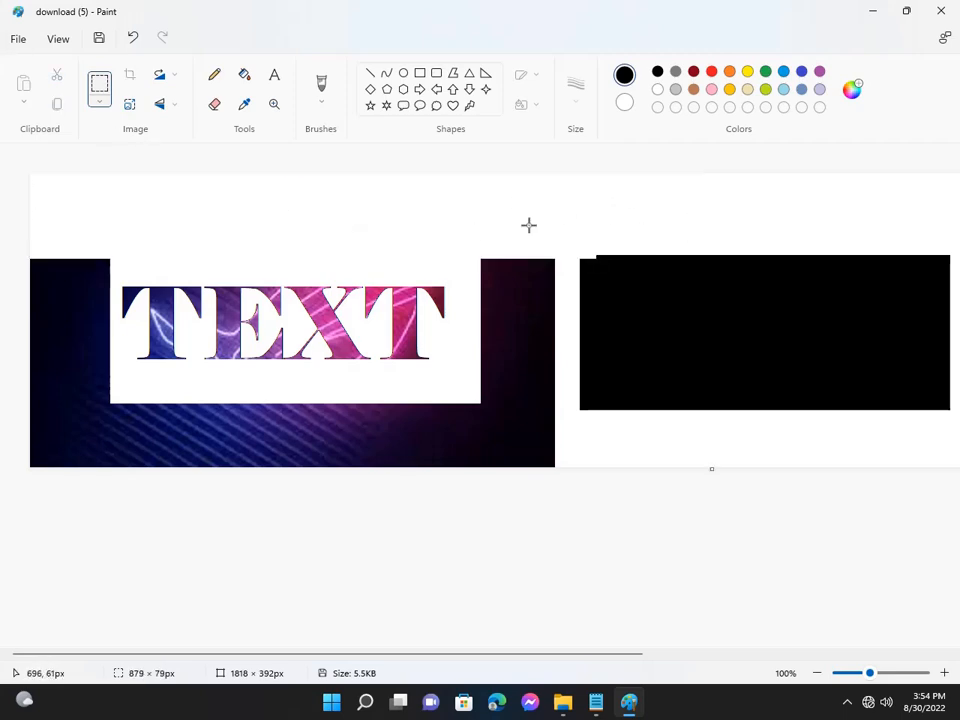
Step: Erase the black rectangle with the picture remnant to the right of the text, and the picture strips below the text
{"action": "mouse_move", "coordinate": [469, 244]}
{"action": "left_mouse_down"}
{"action": "mouse_move", "coordinate": [709, 470]}
{"action": "mouse_move", "coordinate": [958, 470]}
{"action": "left_mouse_up"}
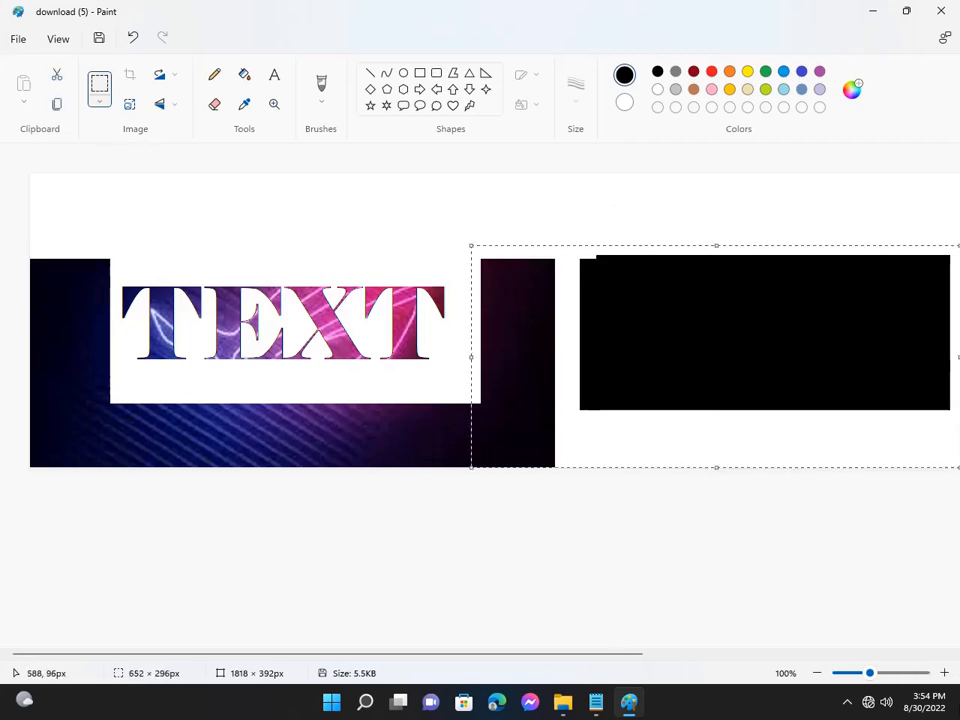
{"action": "key", "text": "Delete"}
{"action": "mouse_move", "coordinate": [570, 417]}
{"action": "left_mouse_down"}
{"action": "mouse_move", "coordinate": [167, 484]}
{"action": "mouse_move", "coordinate": [129, 499]}
{"action": "left_mouse_up"}
{"action": "key", "text": "Delete"}
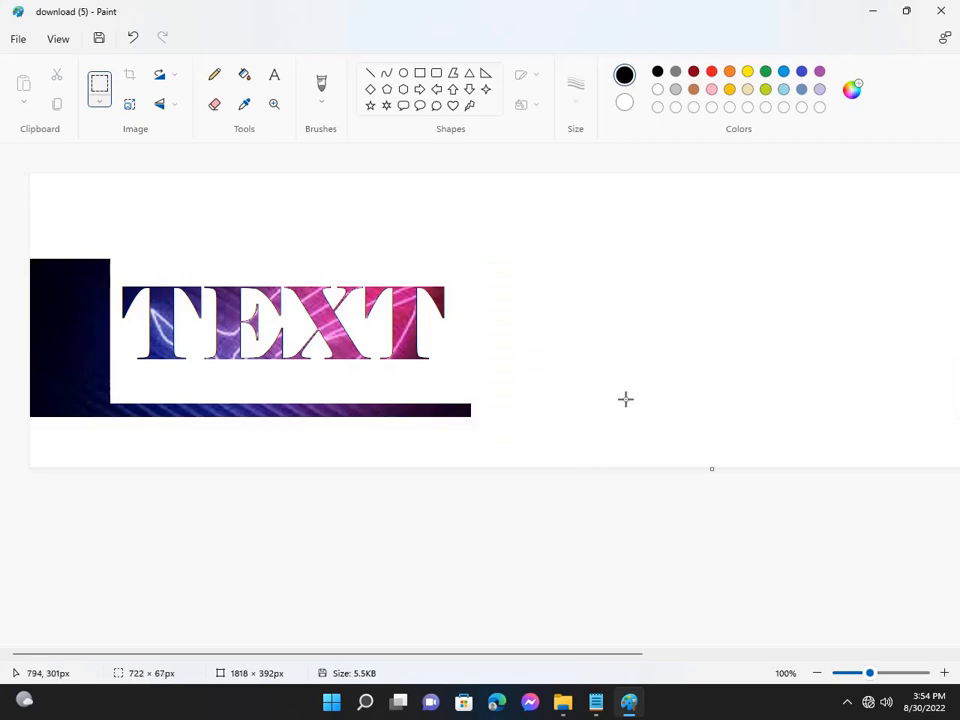
{"action": "mouse_move", "coordinate": [626, 399]}
{"action": "left_mouse_down"}
{"action": "mouse_move", "coordinate": [2, 518]}
{"action": "mouse_move", "coordinate": [15, 557]}
{"action": "left_mouse_up"}
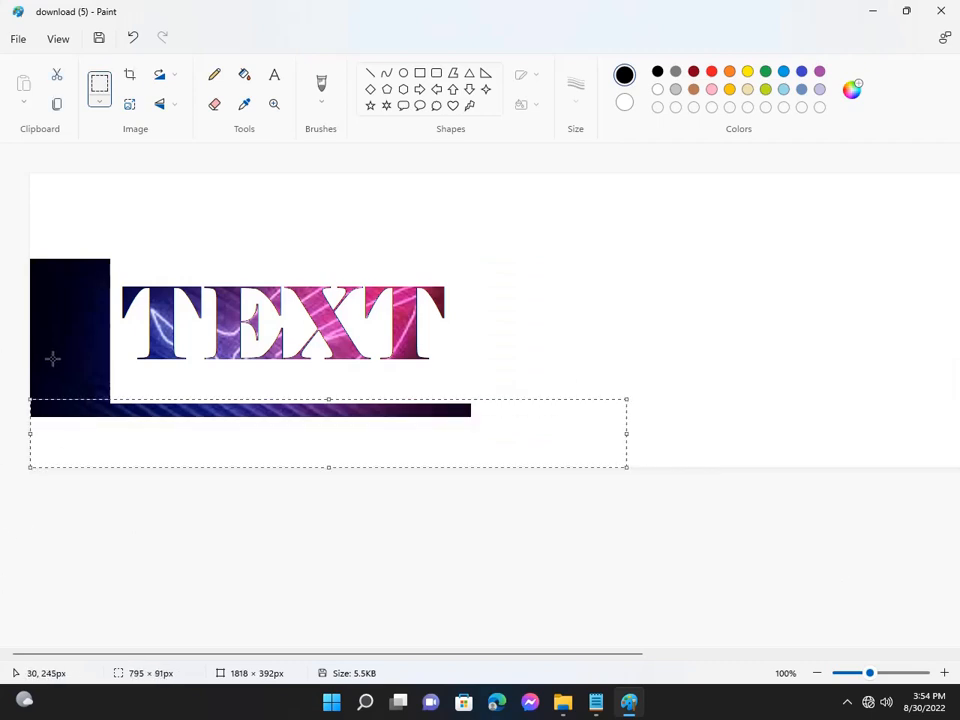
{"action": "key", "text": "Delete"}
Step: Erase the remaining part of the picture to the left of the word TEXT
{"action": "left_click_drag", "start_coordinate": [132, 246], "coordinate": [2, 488]}
{"action": "left_click", "coordinate": [95, 220]}
{"action": "key", "text": "Delete"}
{"action": "left_click_drag", "start_coordinate": [90, 245], "coordinate": [115, 439]}
{"action": "key", "text": "Delete"}
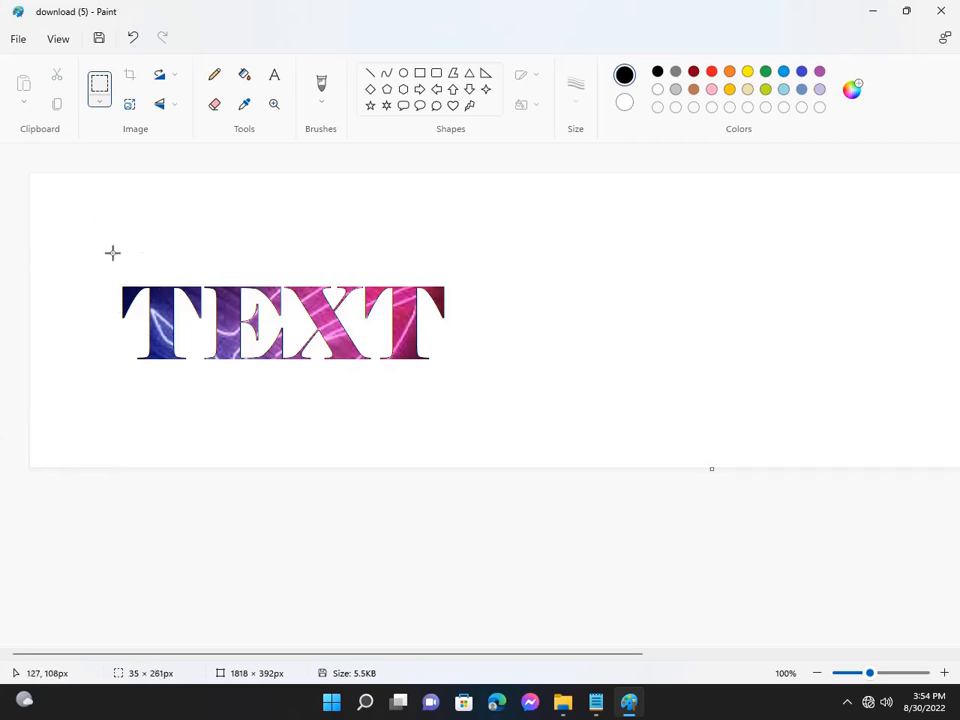
Step: Select the picture-filled word TEXT, move it right toward the canvas middle and stretch the selection to about 679 × 243 px
{"action": "left_click_drag", "start_coordinate": [66, 272], "coordinate": [579, 420]}
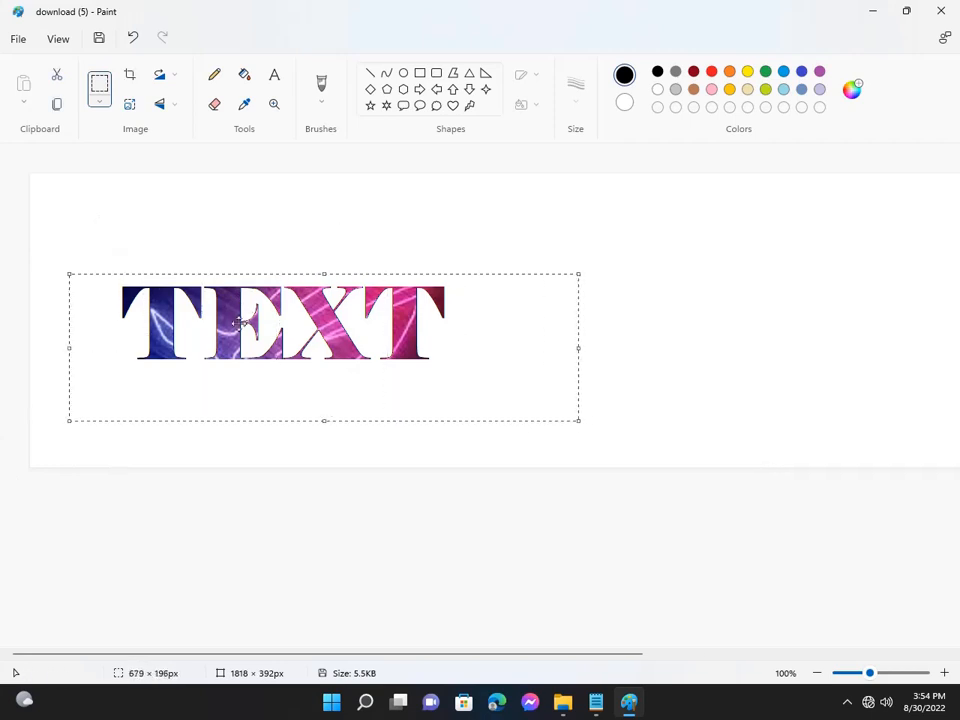
{"action": "left_click_drag", "start_coordinate": [241, 323], "coordinate": [475, 322]}
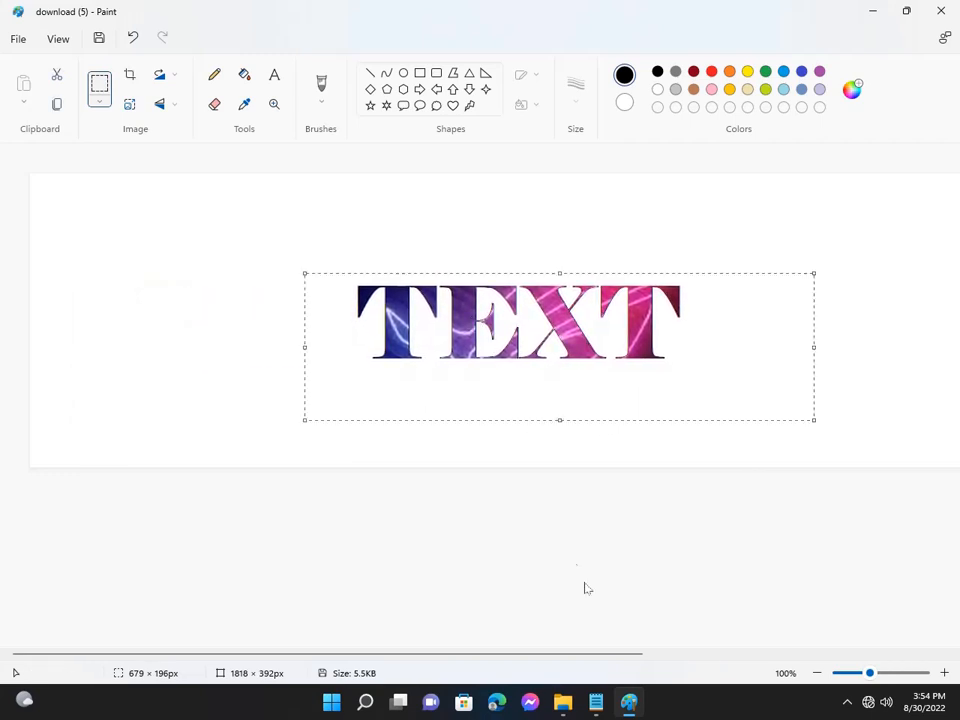
{"action": "left_click_drag", "start_coordinate": [560, 421], "coordinate": [567, 444]}
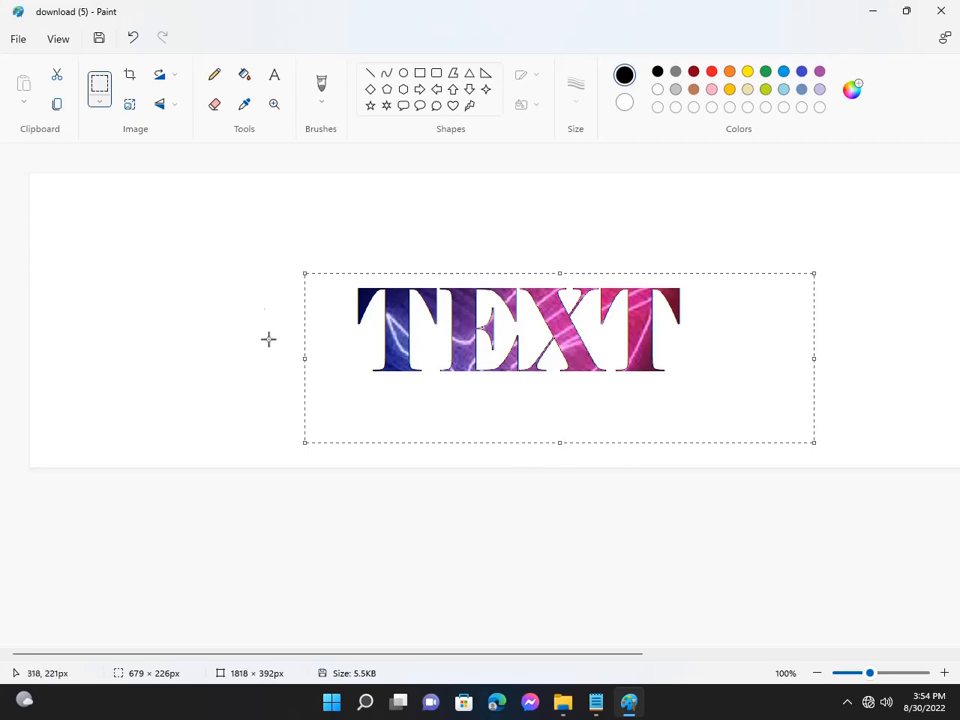
{"action": "left_click_drag", "start_coordinate": [557, 272], "coordinate": [557, 259]}
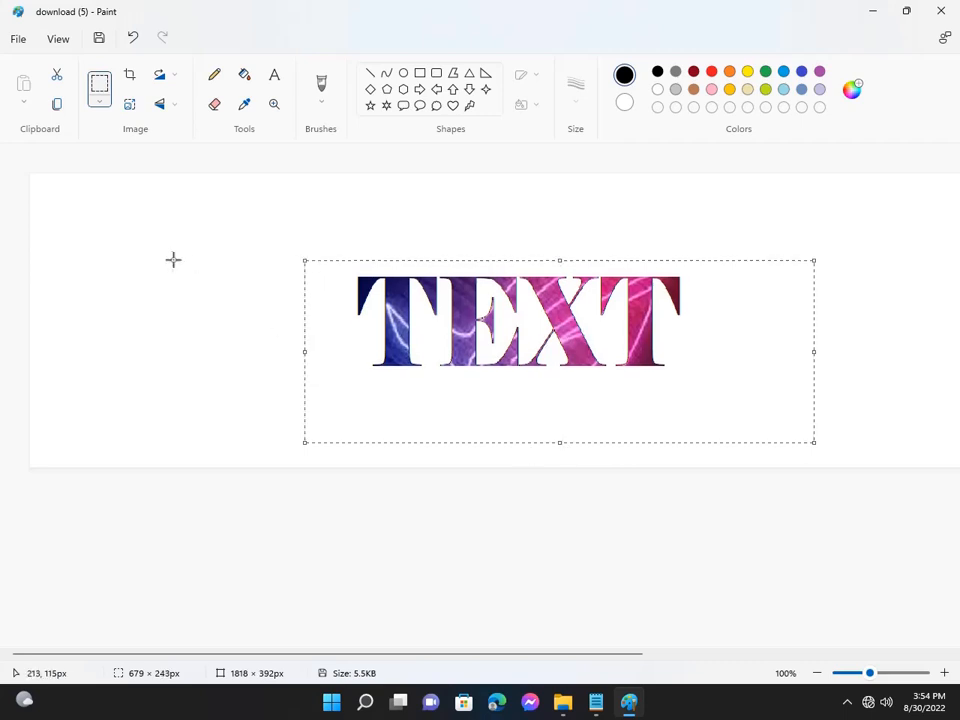
{"action": "left_click", "coordinate": [443, 529]}
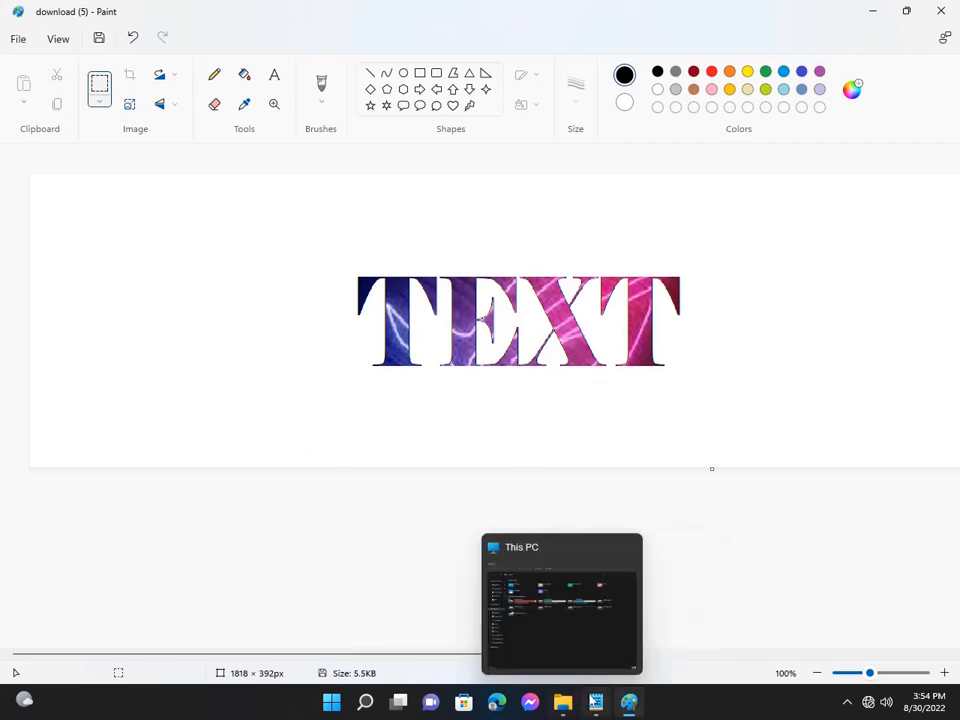
Step: Switch to the Notepad note and add the lines "SO GUYS YOU SEE" and "HOW TO PUT AN IMAGE INTO TEXT"
{"action": "left_click", "coordinate": [596, 701]}
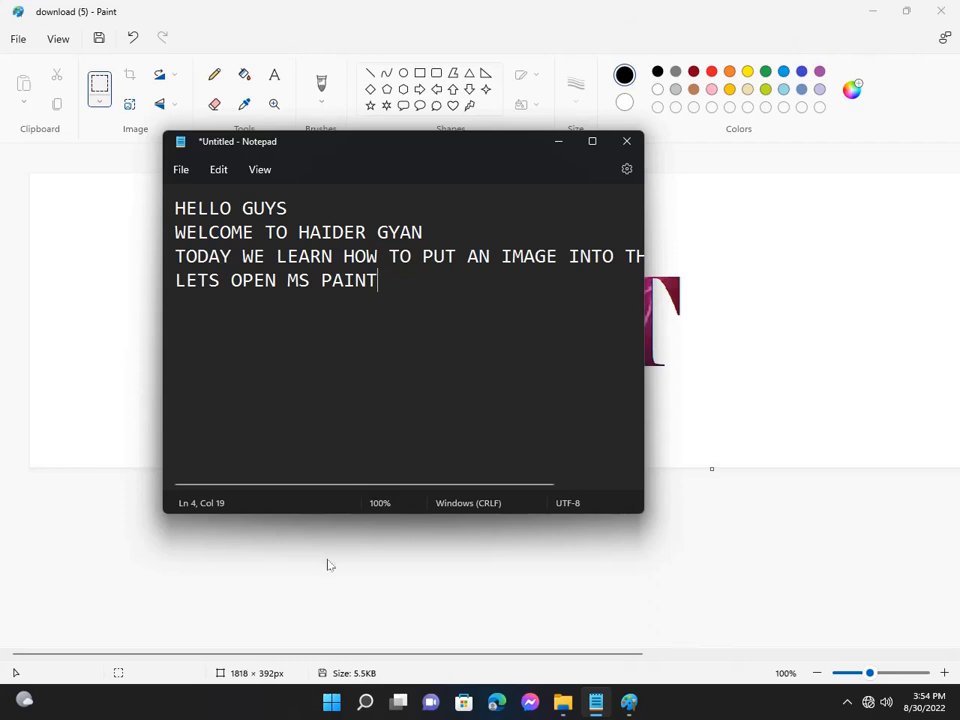
{"action": "key", "text": "Return"}
{"action": "type", "text": "SO GUYS"}
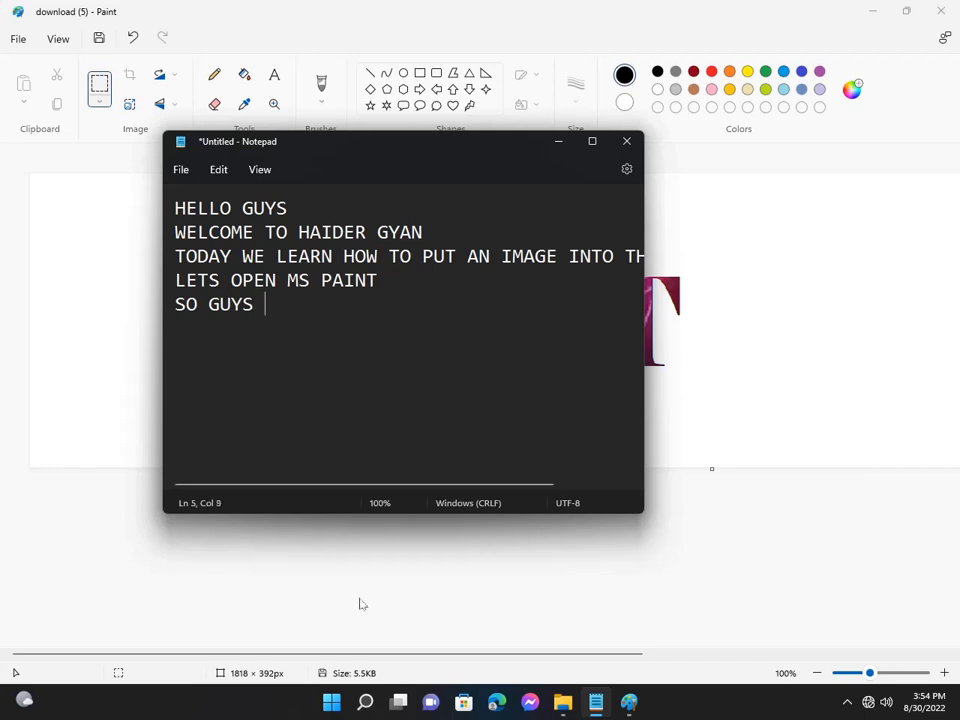
{"action": "type", "text": " YOU SEE"}
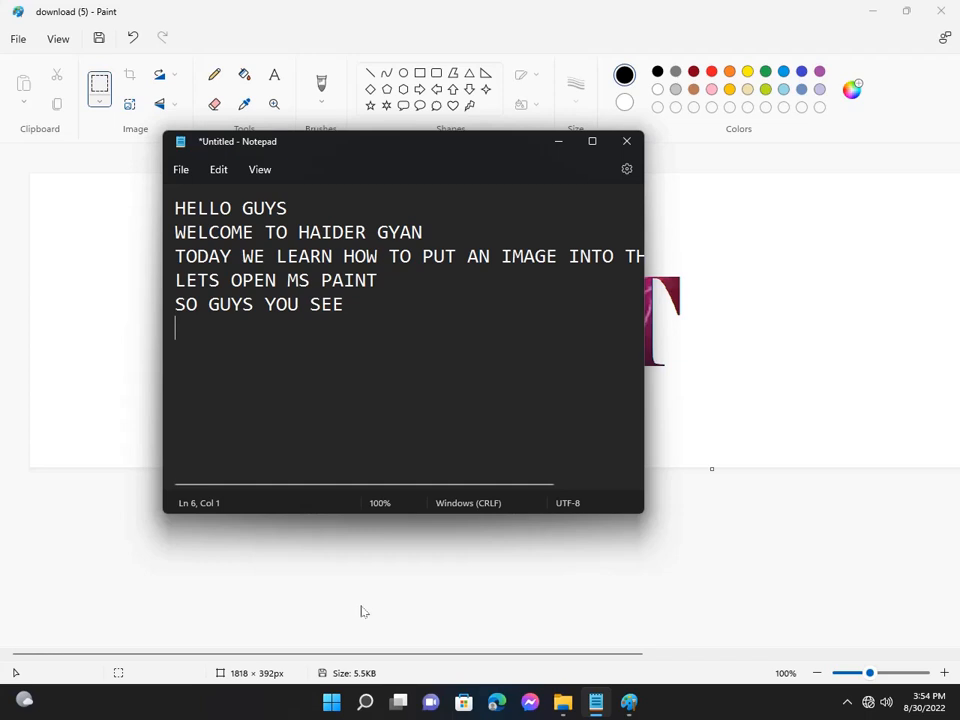
{"action": "type", "text": " HOW TO PUT"}
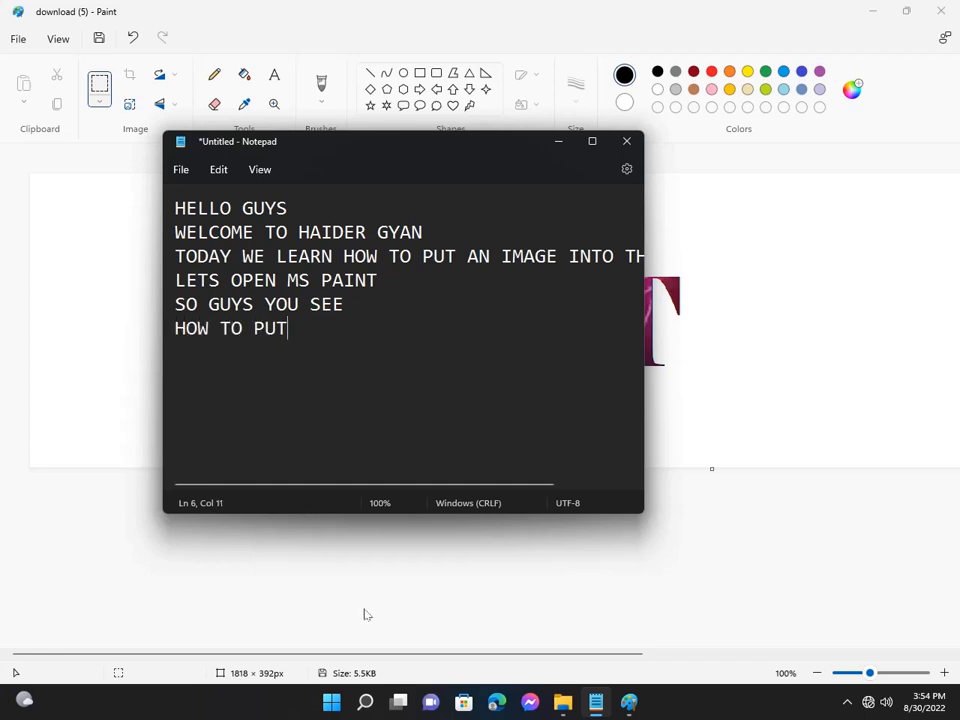
{"action": "type", "text": " AN IMA"}
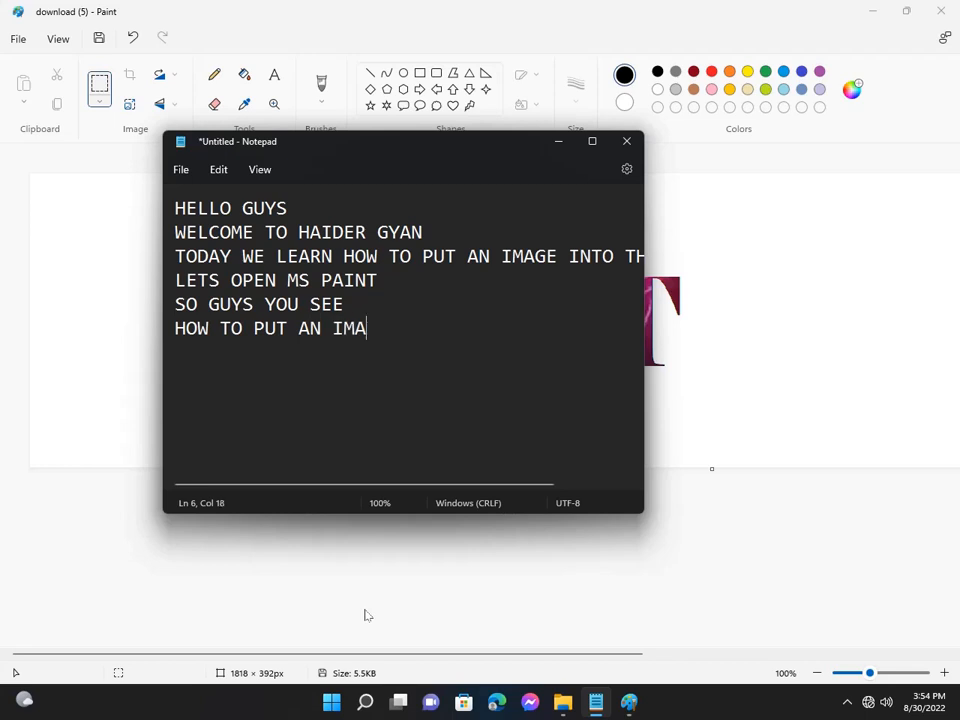
{"action": "type", "text": "GE"}
{"action": "type", "text": "INTO T"}
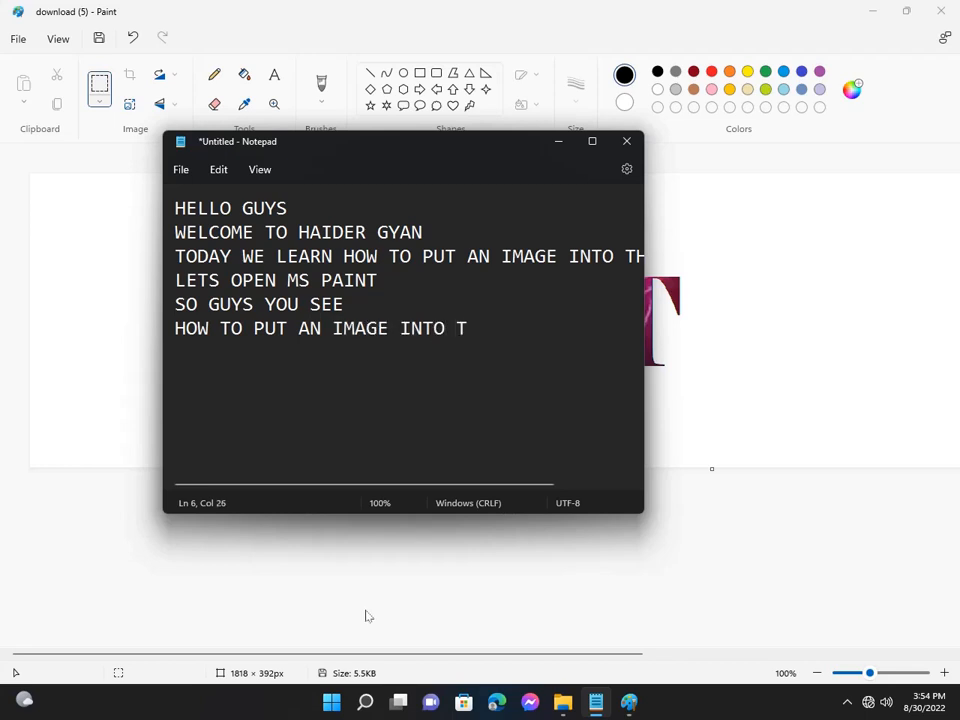
{"action": "type", "text": "EXT"}
Step: Add the line "THANKS FOR WATCHING" below the last line of the note
{"action": "key", "text": "Return"}
{"action": "type", "text": "THAN"}
{"action": "type", "text": "KS "}
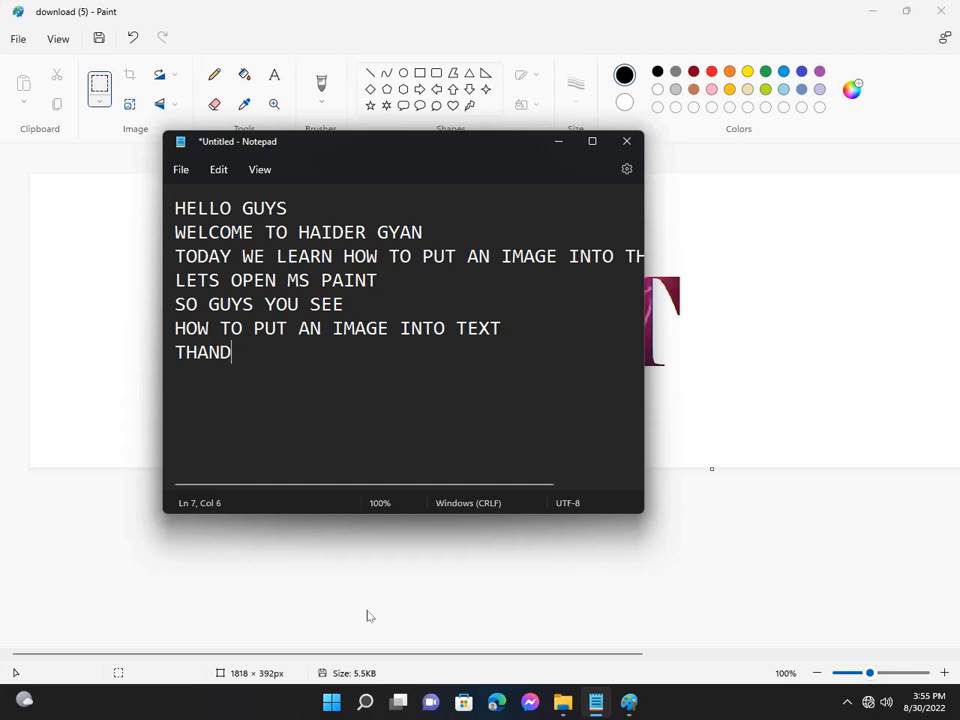
{"action": "type", "text": "FOR WAT"}
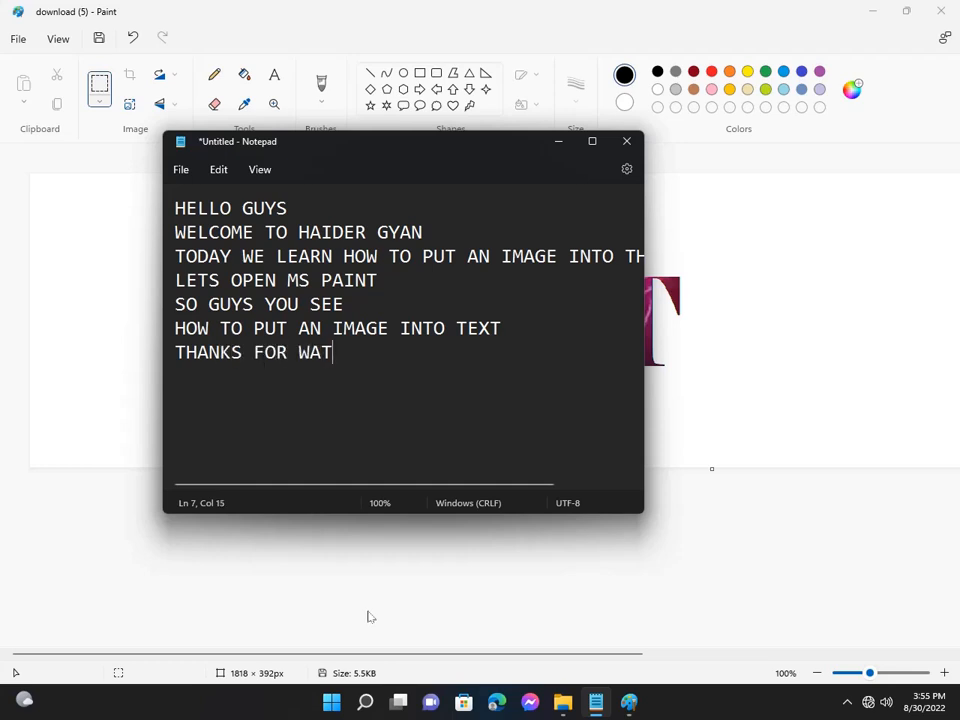
{"action": "type", "text": "CHING"}
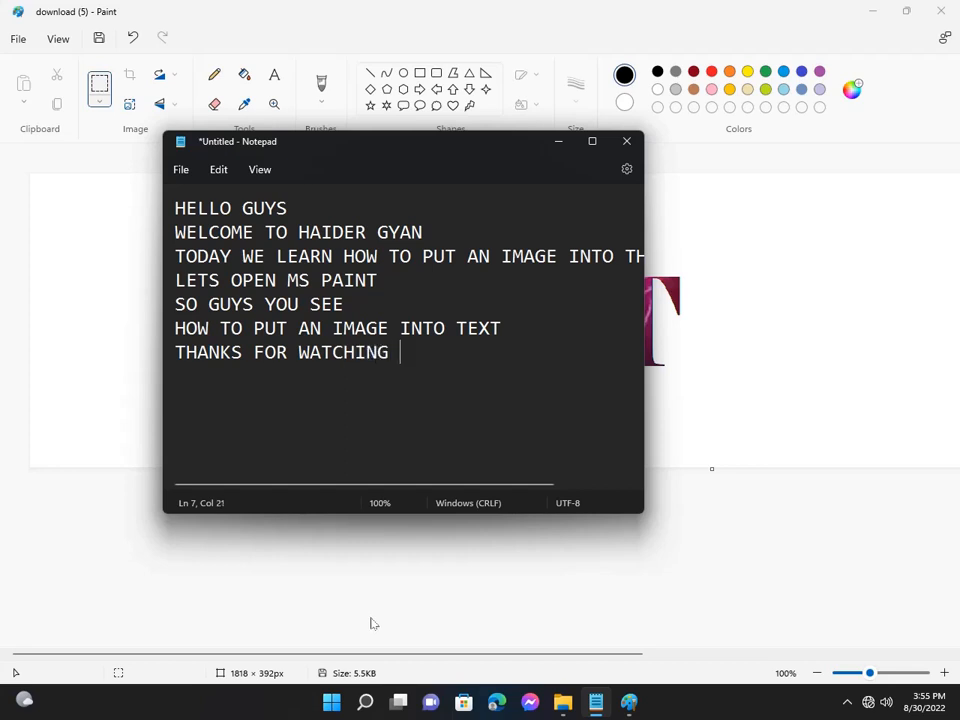
Step: Add the closing line "SUBSCIBE FOR CHANNEL FOR MORE VIDEOS" to the note
{"action": "key", "text": "Return"}
{"action": "type", "text": "SUB"}
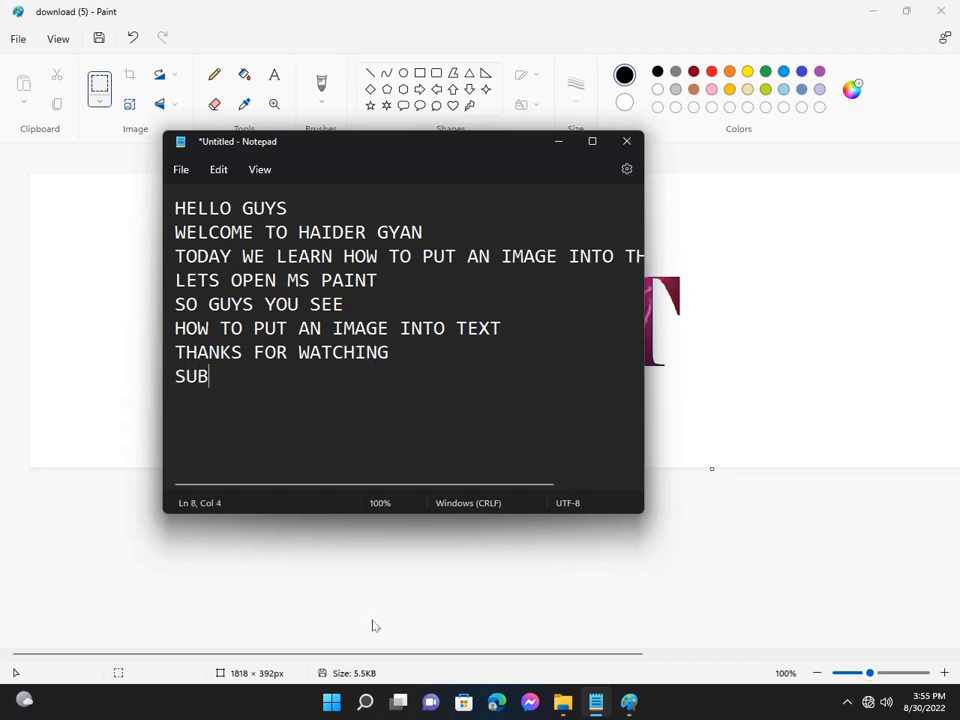
{"action": "type", "text": "SCIBE "}
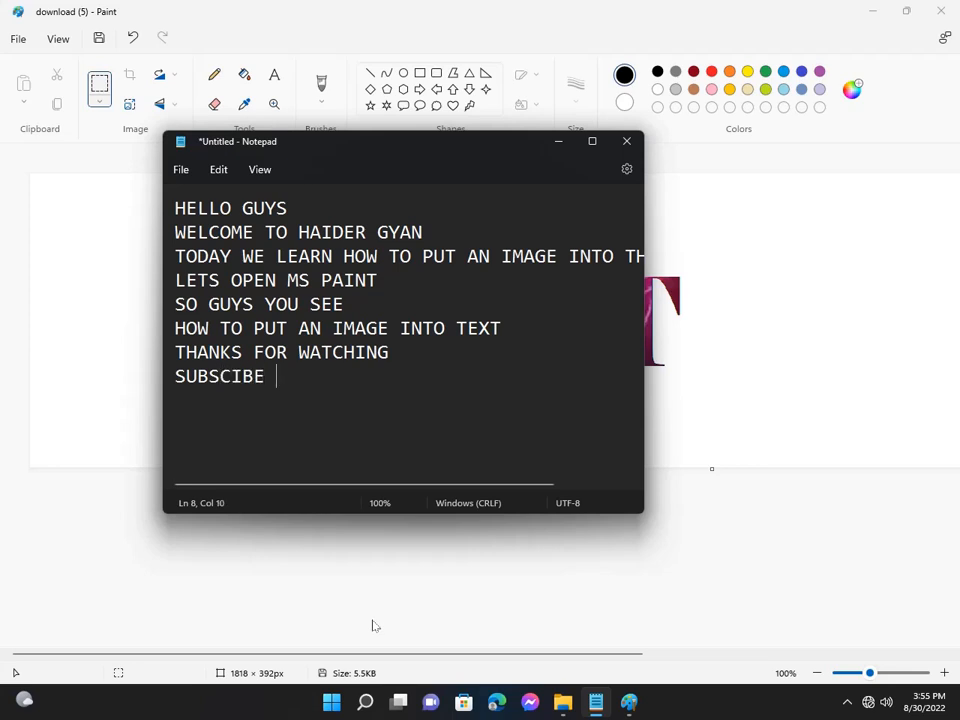
{"action": "type", "text": "FOR CHANNEL"}
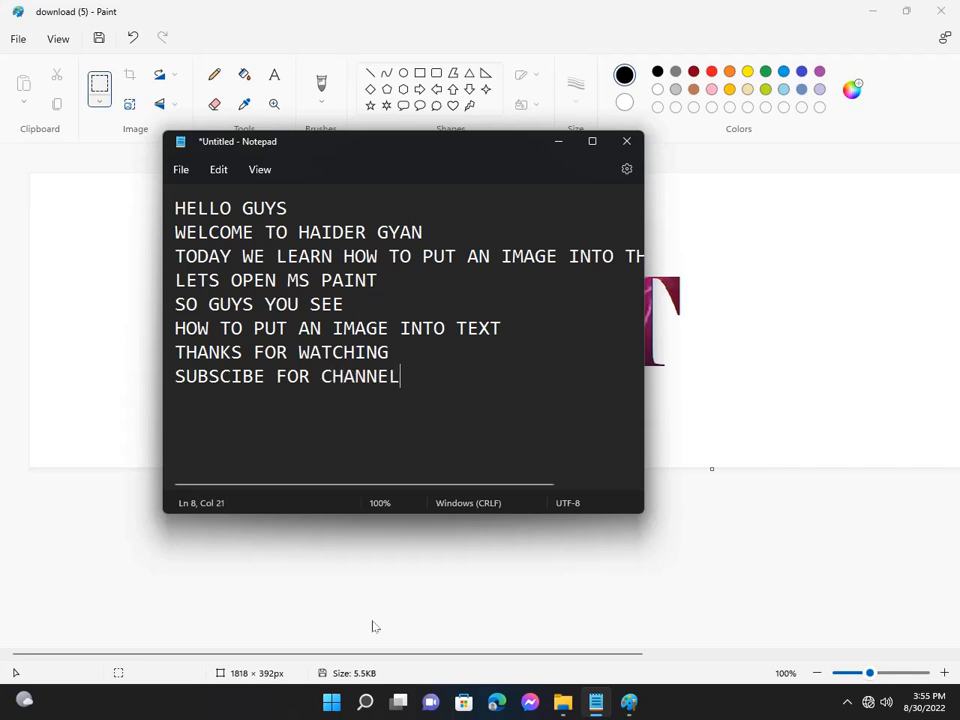
{"action": "key", "text": "BackSpace"}
{"action": "type", "text": "FOR MORE "}
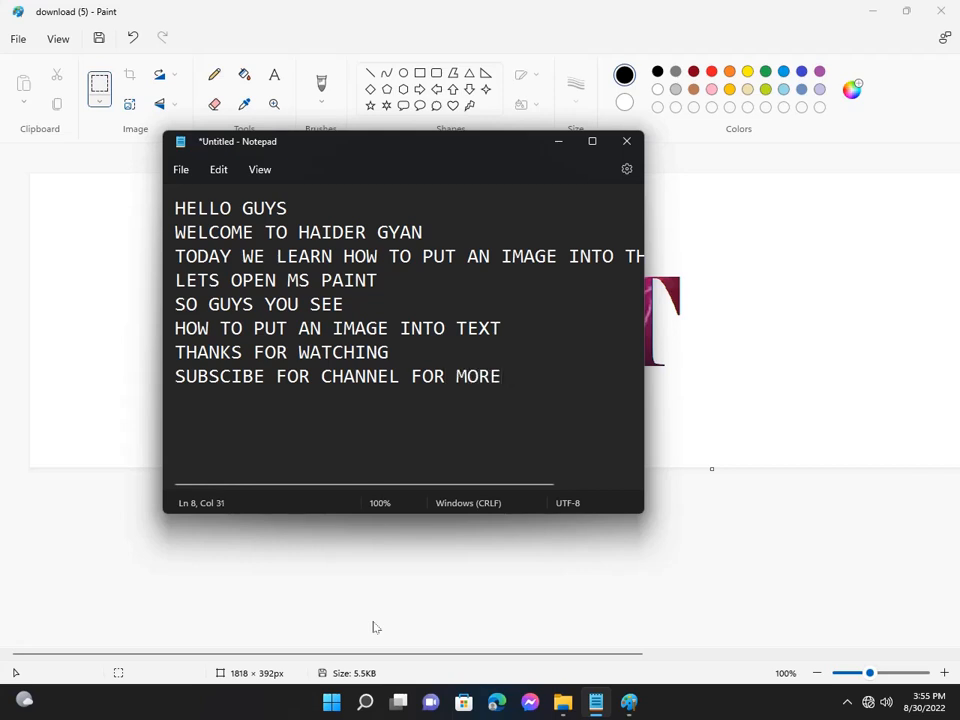
{"action": "type", "text": "CIDEOS"}
{"action": "key", "text": "BackSpace"}
{"action": "key", "text": "BackSpace"}
{"action": "key", "text": "BackSpace"}
{"action": "key", "text": "BackSpace"}
{"action": "key", "text": "BackSpace"}
{"action": "key", "text": "BackSpace"}
{"action": "type", "text": "B"}
{"action": "key", "text": "BackSpace"}
{"action": "type", "text": "VIDEOS"}
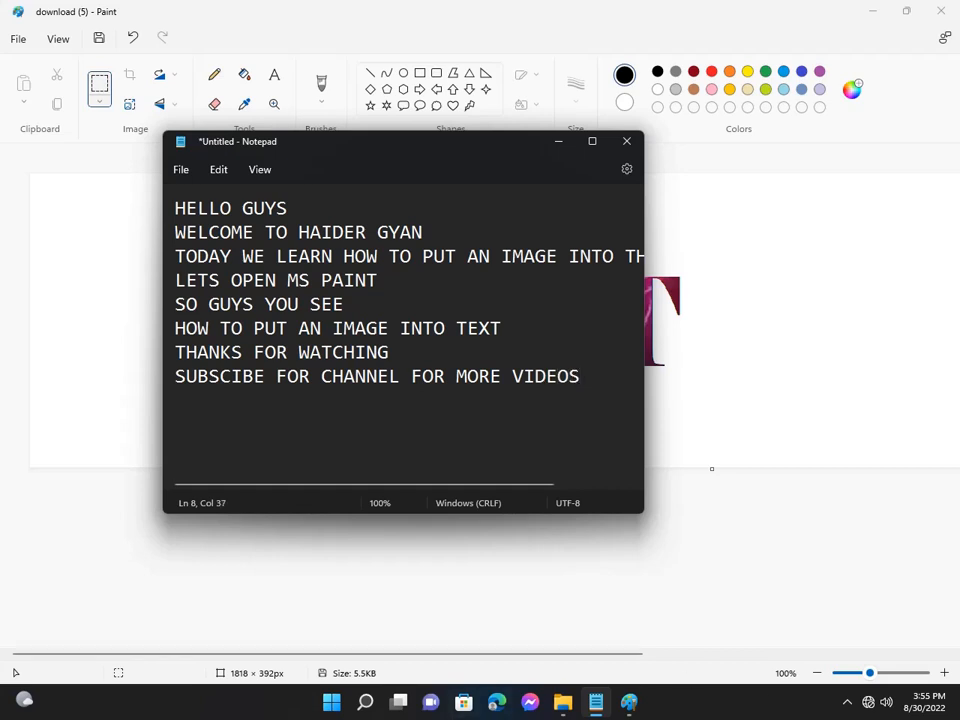
{"action": "left_click", "coordinate": [847, 702]}
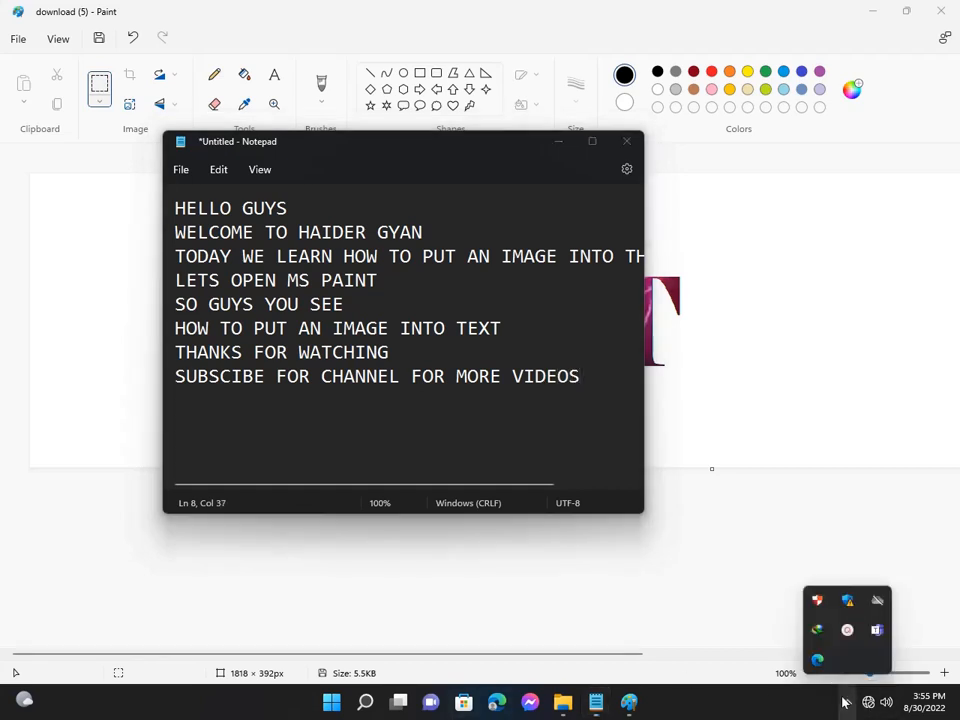
{"action": "left_click", "coordinate": [847, 630]}
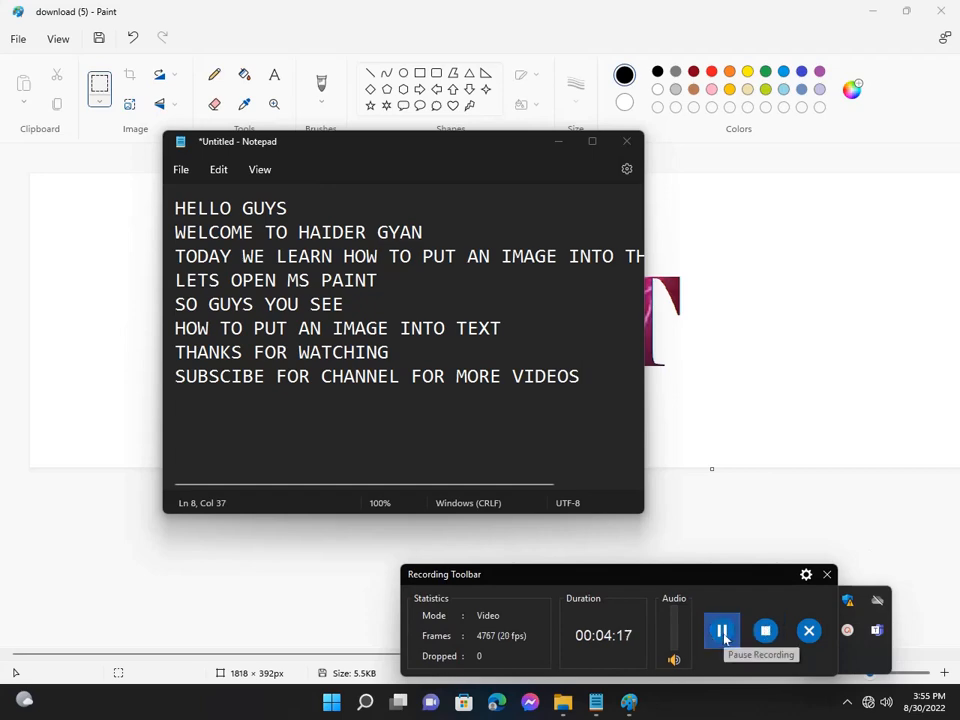